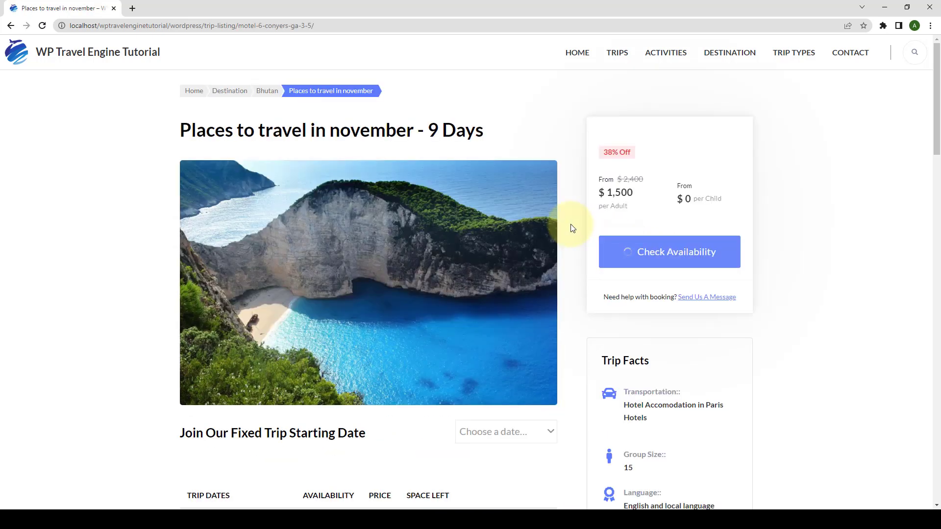
Book the trip for July 6 at 6:00 PM with 2 adults and 1 child.
click(651, 257)
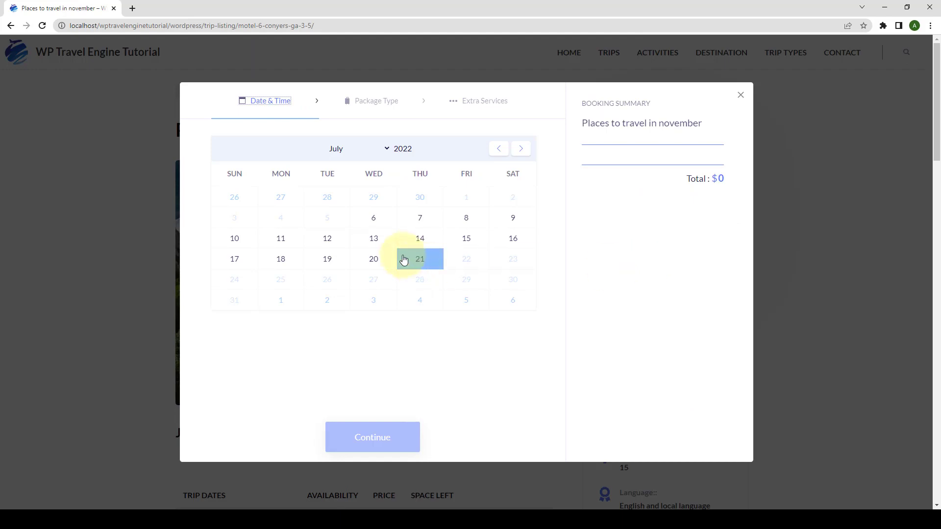
click(375, 212)
click(278, 327)
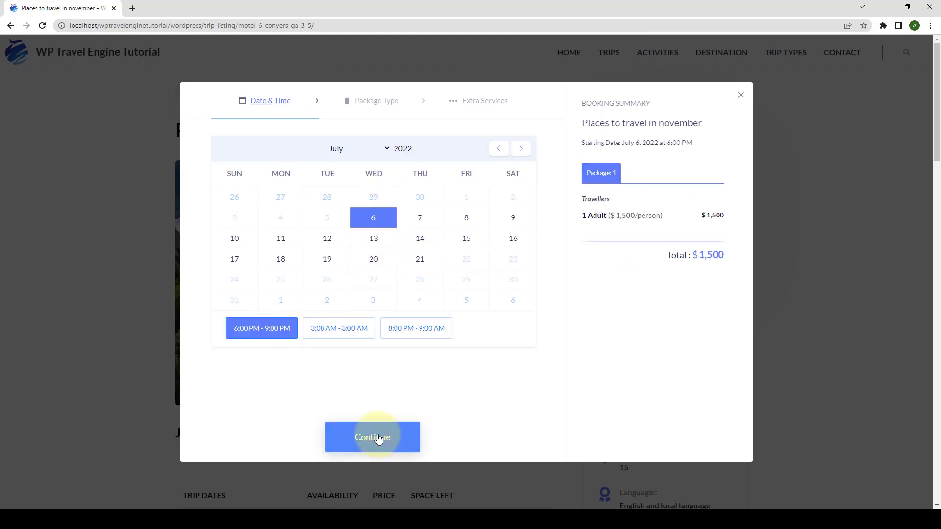
click(372, 438)
click(511, 196)
click(511, 241)
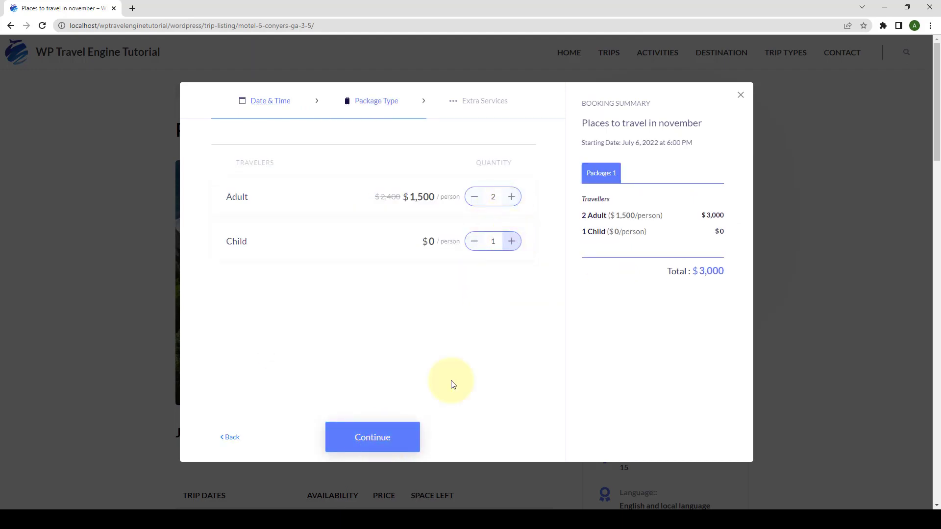
click(387, 437)
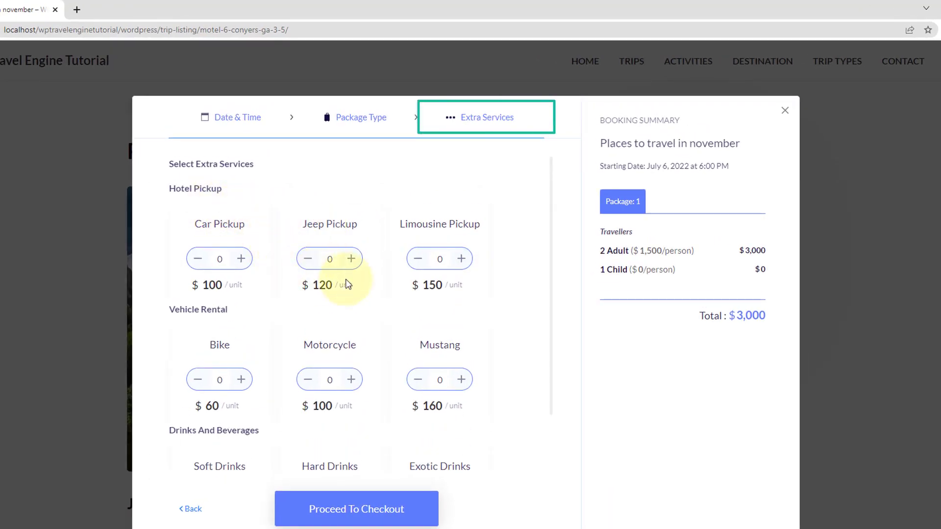
Add one each of Limousine Pickup, Mustang, Exotic Drinks, Hard Drinks and Soft Drinks.
click(462, 258)
scroll(457, 293, down, 1)
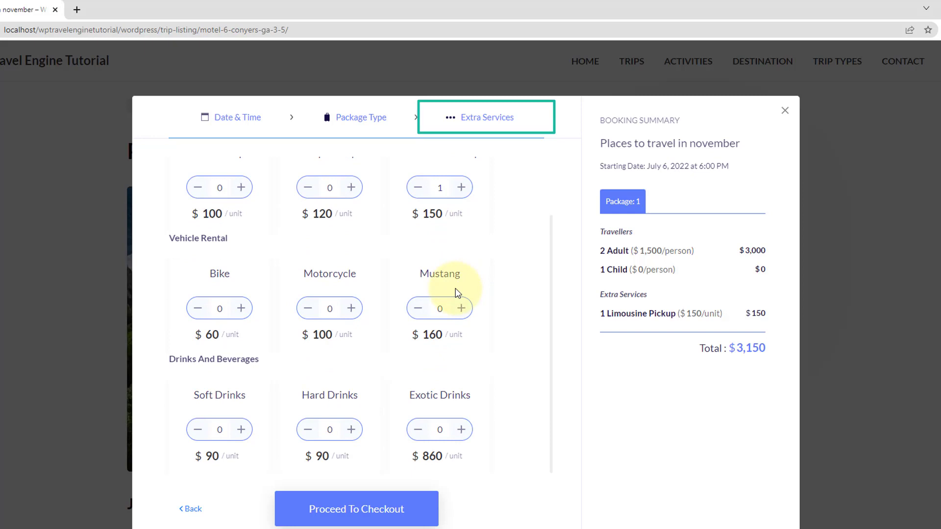
click(461, 308)
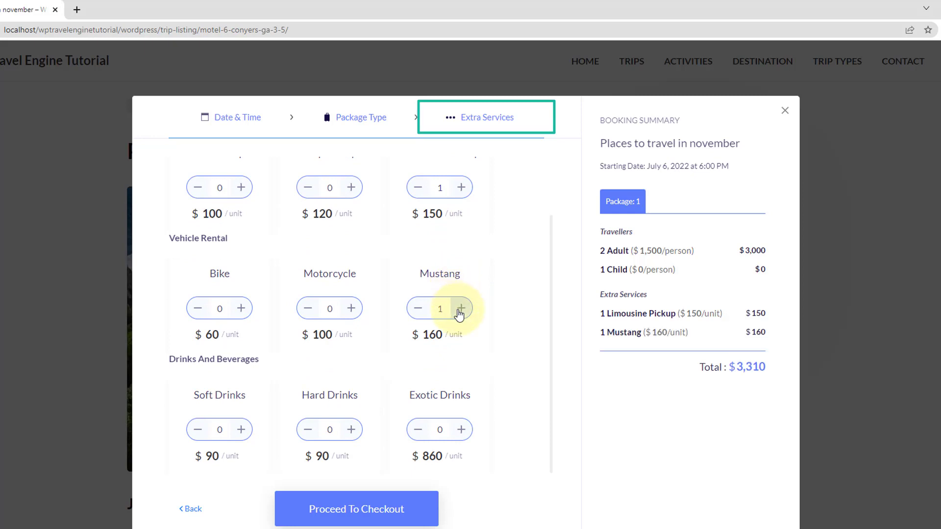
click(461, 428)
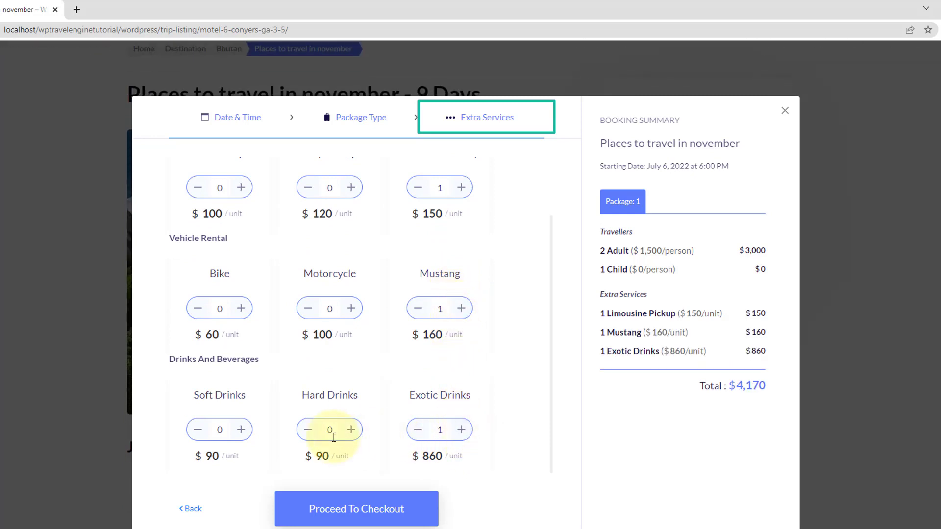
click(351, 430)
click(241, 429)
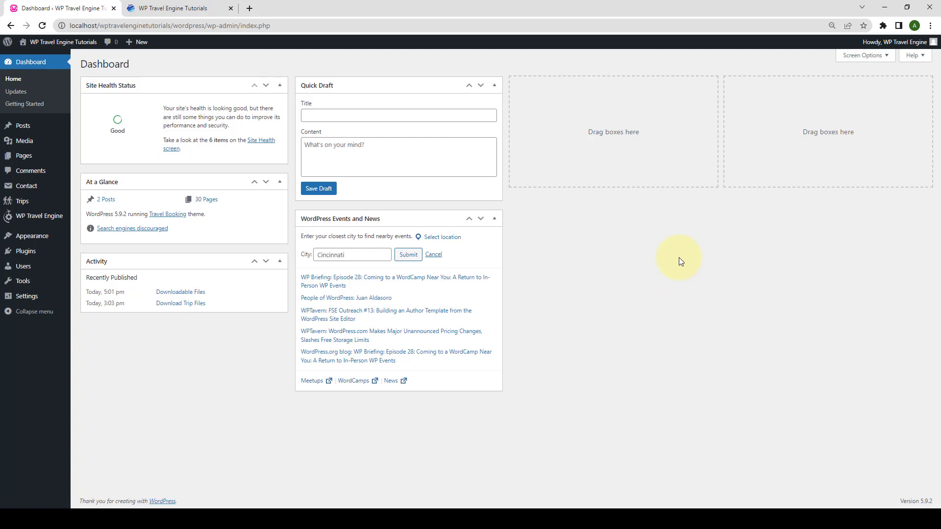
Upload wp-travel-engine-extra-services_2.1.2.zip under Plugins > Add New and install it.
mouse_move(30, 251)
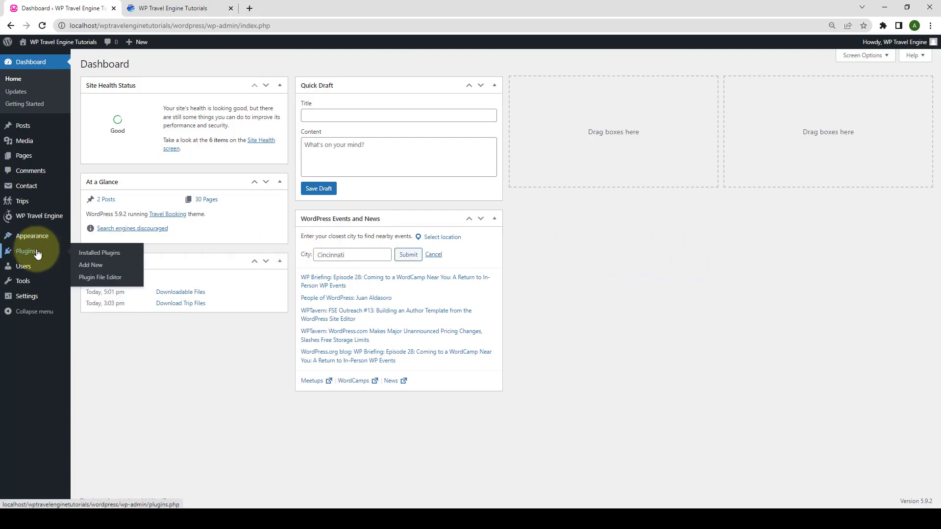
click(100, 269)
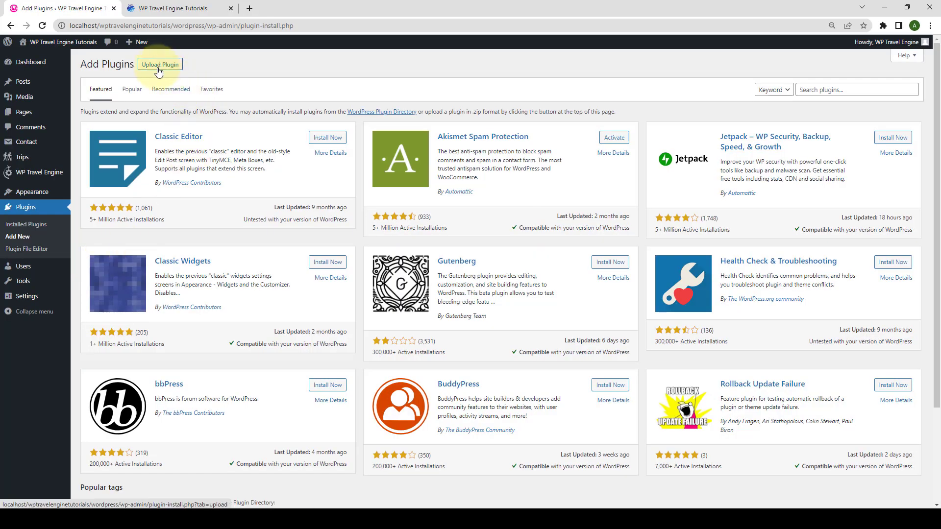
click(174, 69)
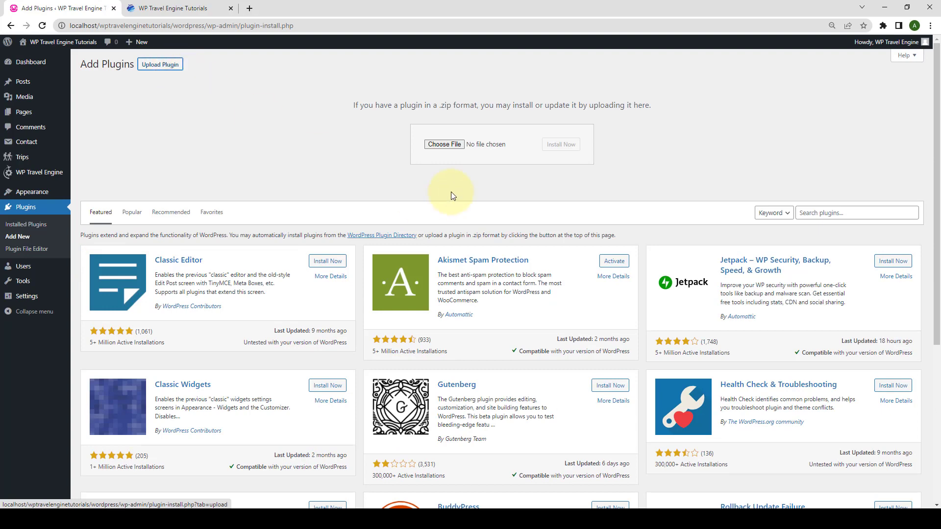
click(443, 144)
click(776, 112)
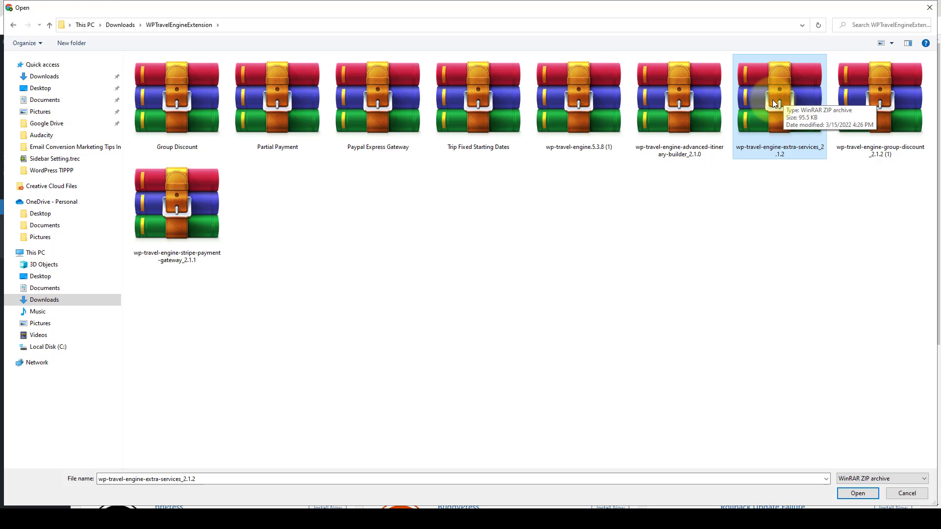
click(866, 494)
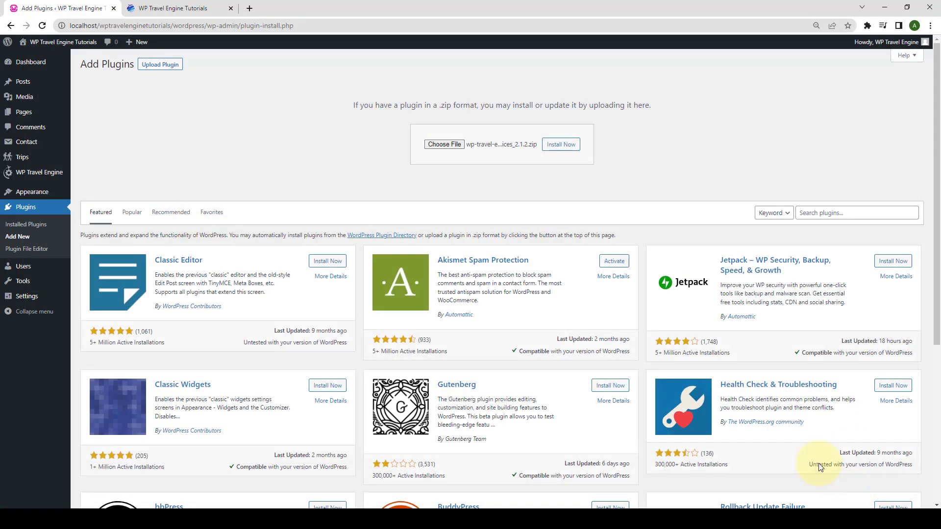
click(579, 150)
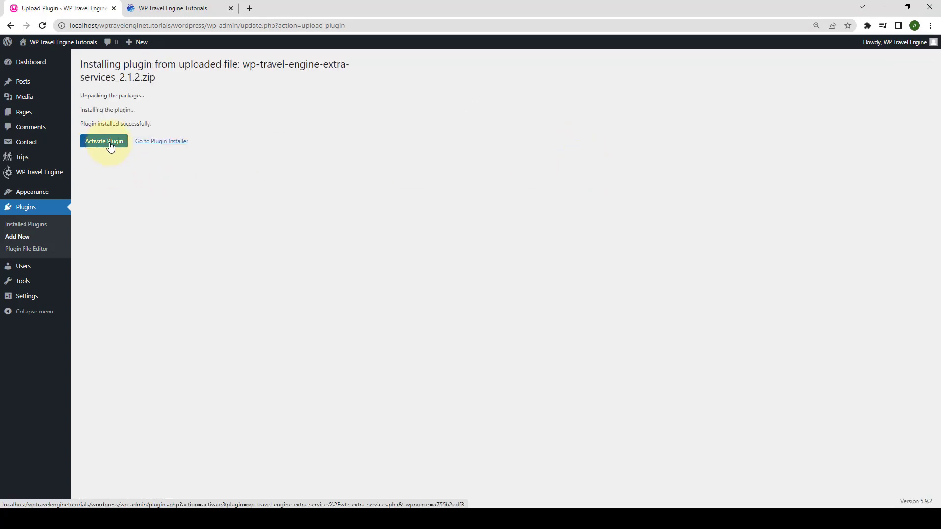
Activate WP Travel Engine – Extra Services 2.1.2 and check it in the installed plugins list.
click(110, 145)
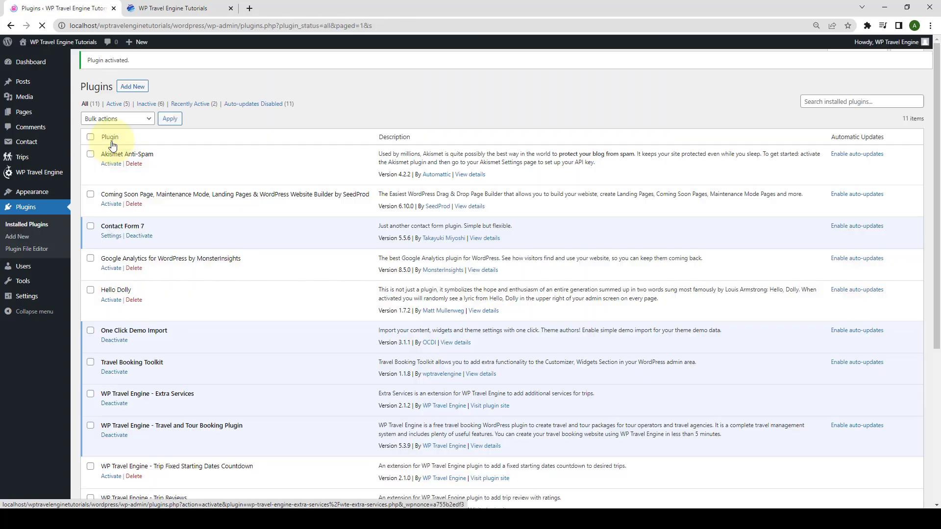
scroll(167, 243, down, 3)
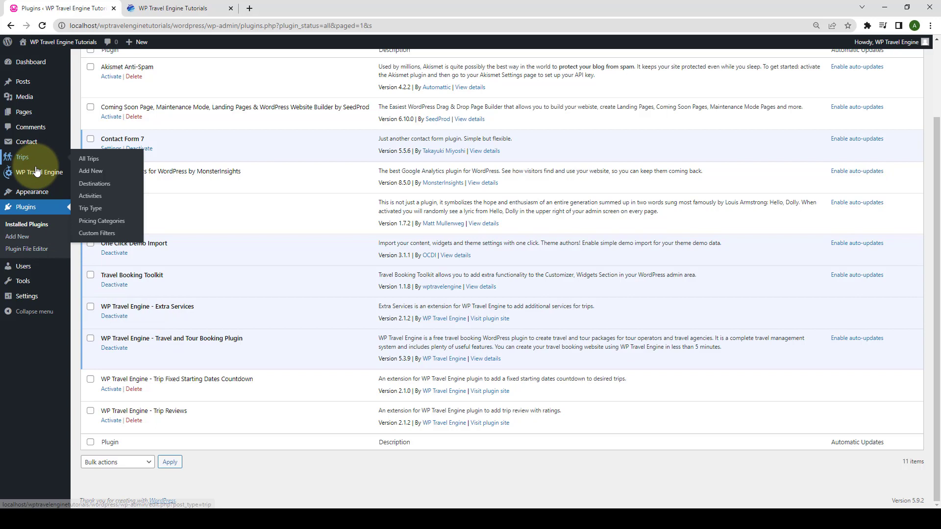
mouse_move(36, 171)
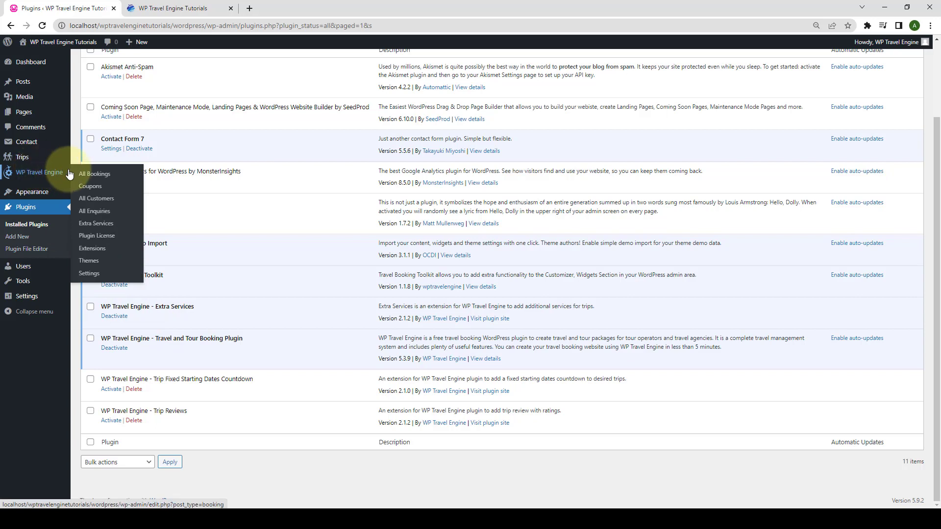
Paste the Extra Services license key on the Plugin License page, save it, and activate the license.
click(111, 239)
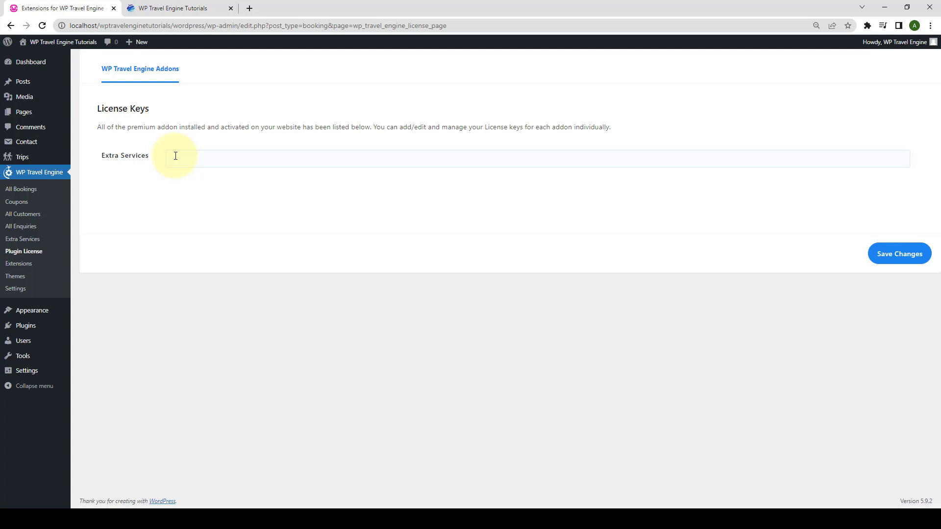
click(243, 157)
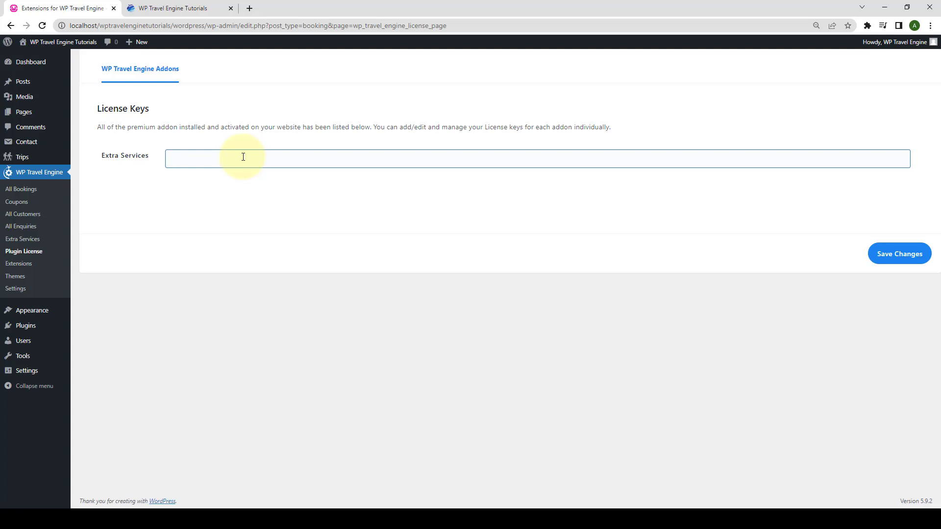
key(ctrl+v)
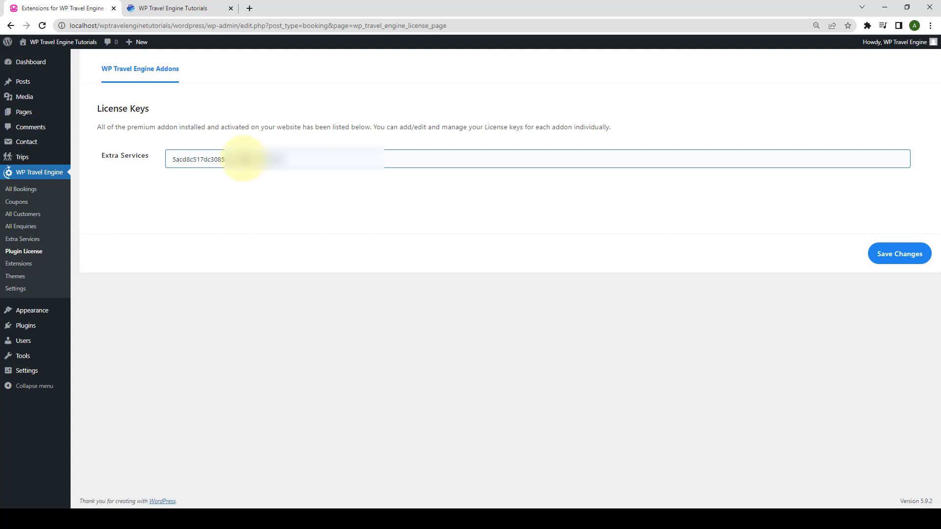
click(918, 261)
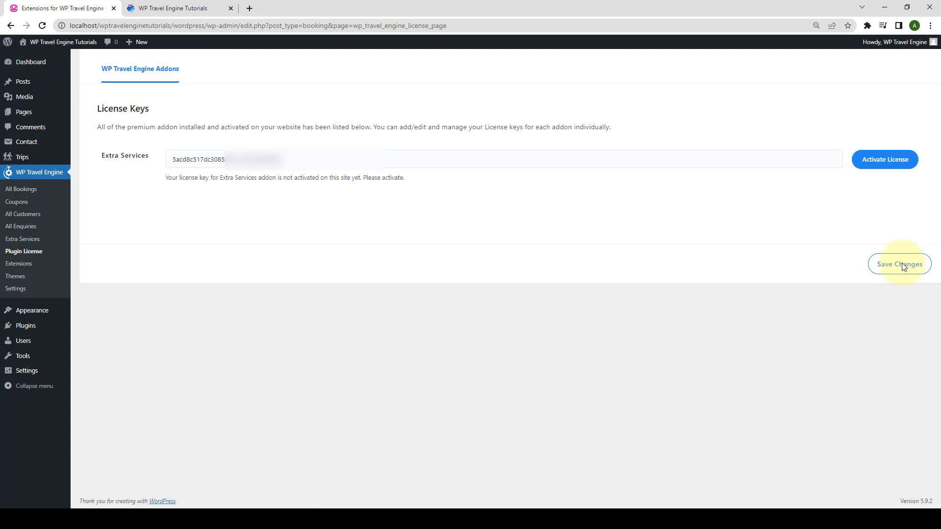
click(901, 161)
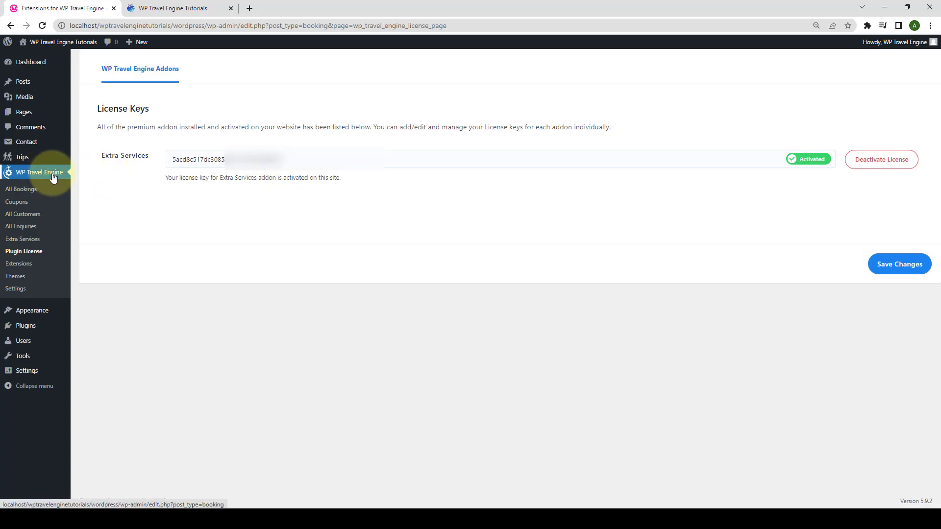
Keep 'Extra Services' as the Extra service title under Settings > Extensions and save.
click(27, 290)
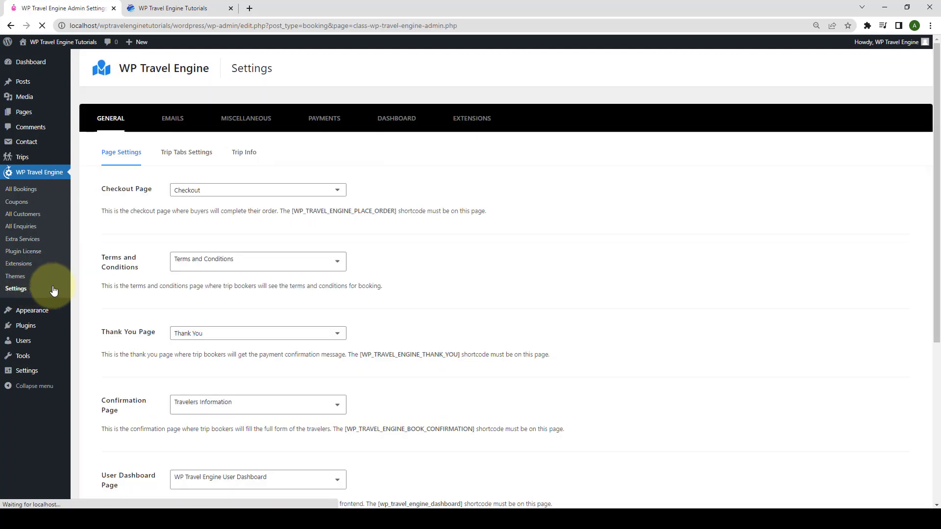
click(453, 109)
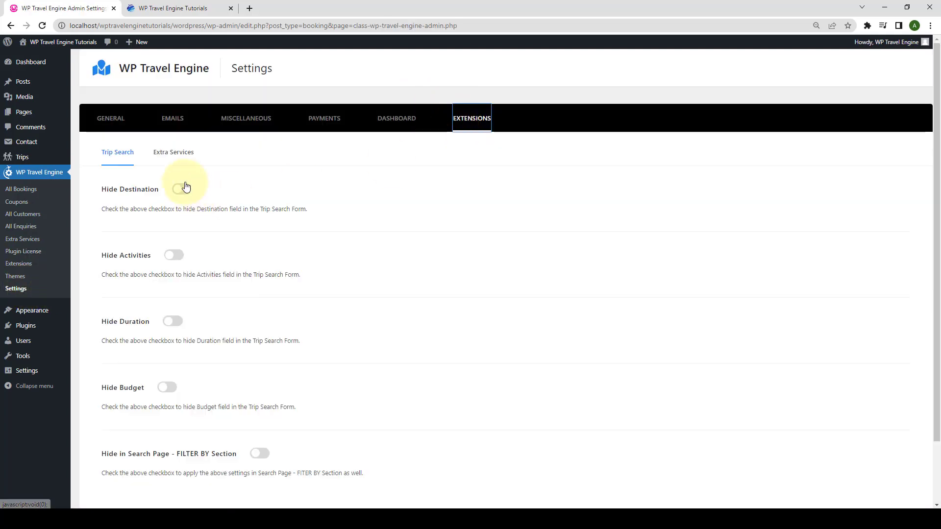
click(170, 161)
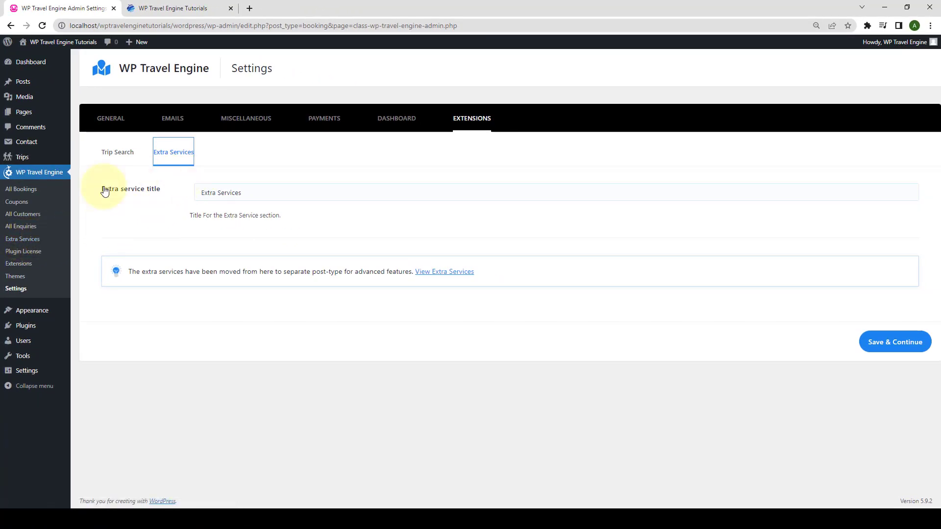
click(247, 193)
drag(248, 193, 201, 193)
click(257, 193)
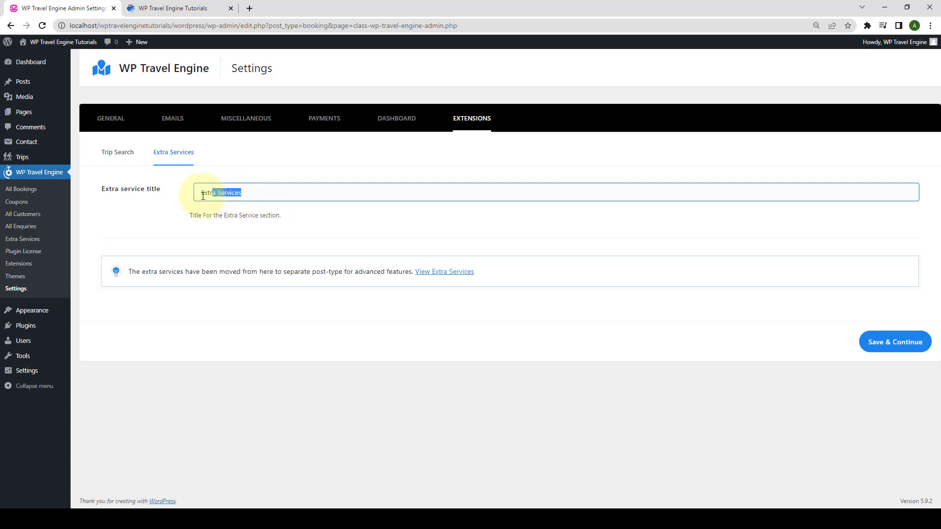
key(BackSpace)
key(ctrl+z)
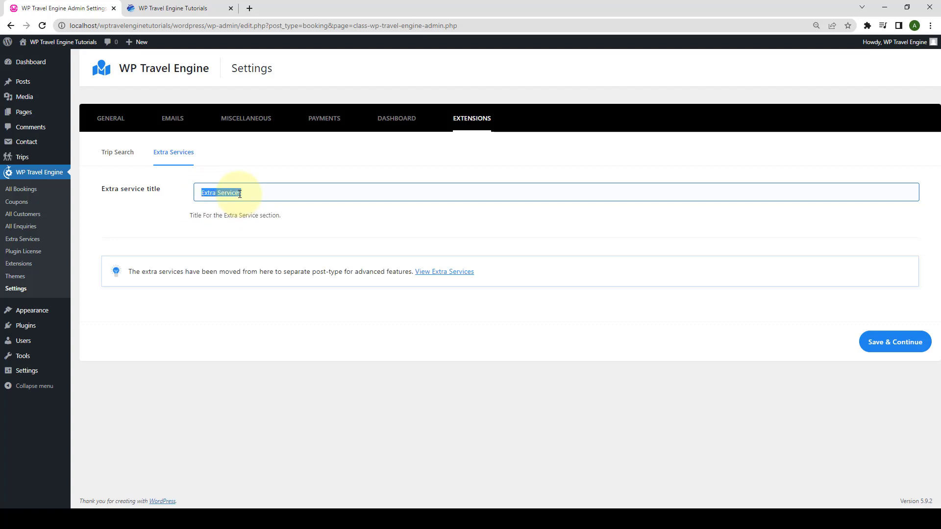
click(240, 193)
click(906, 342)
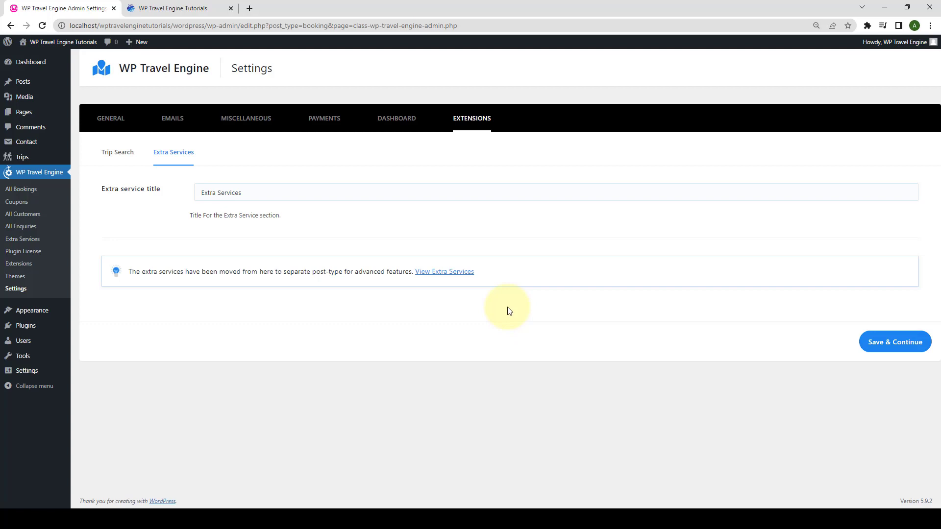
Go to the Extra Services list and start a new extra service with Add New.
click(28, 245)
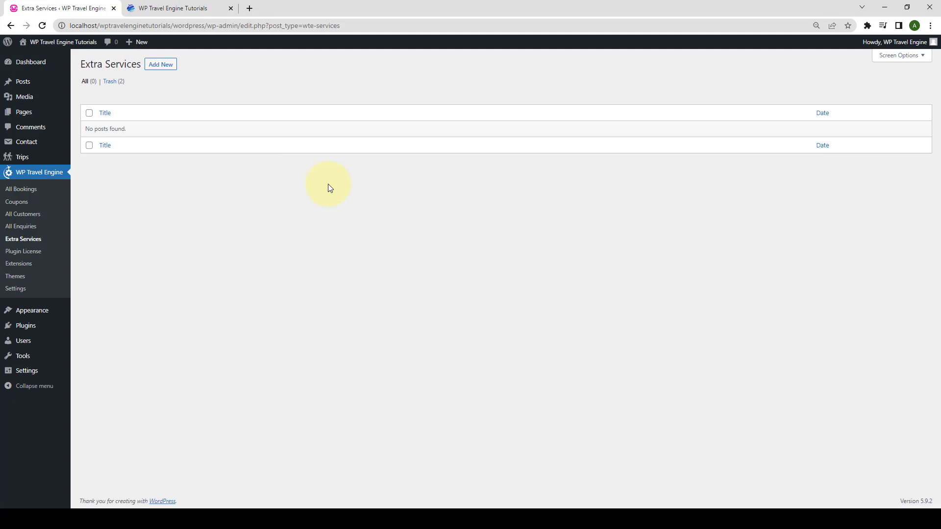
click(162, 68)
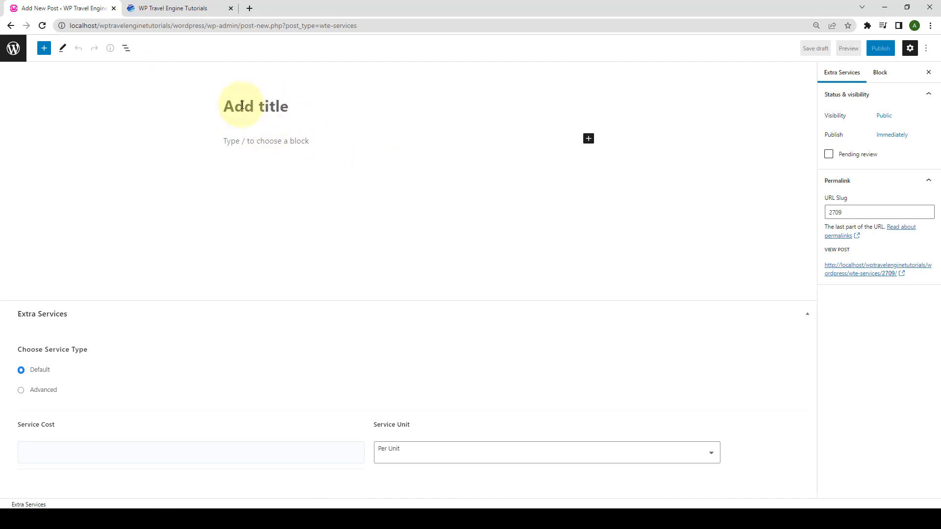
Name the service 'Single Room' with a description, leaving cost blank and unit at Per Unit.
click(254, 142)
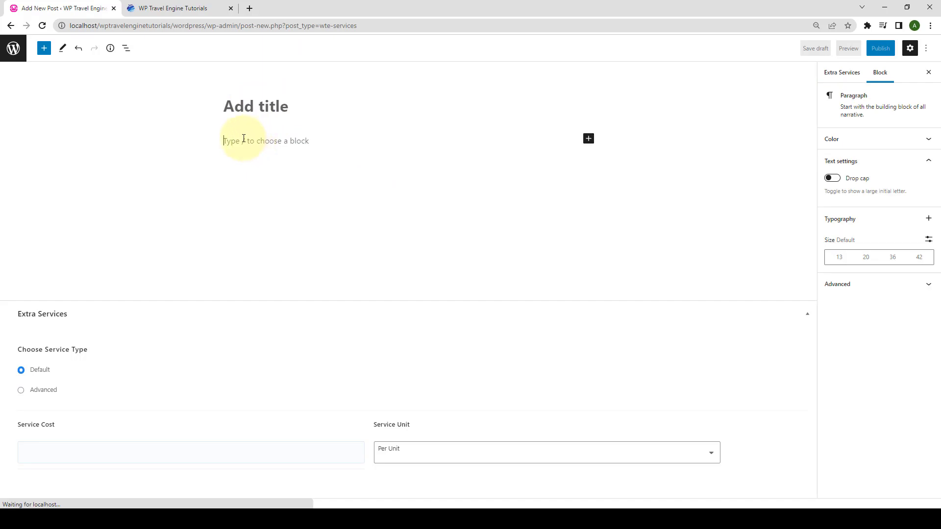
click(249, 107)
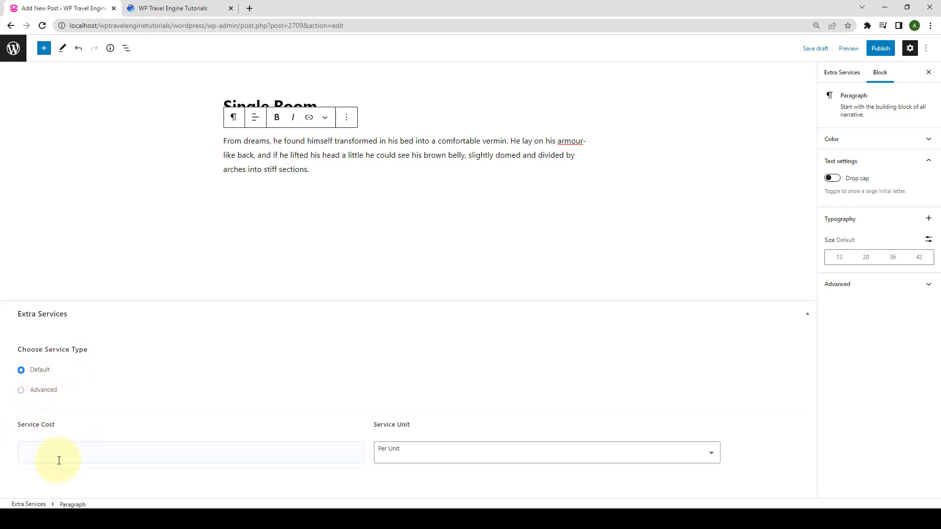
click(79, 457)
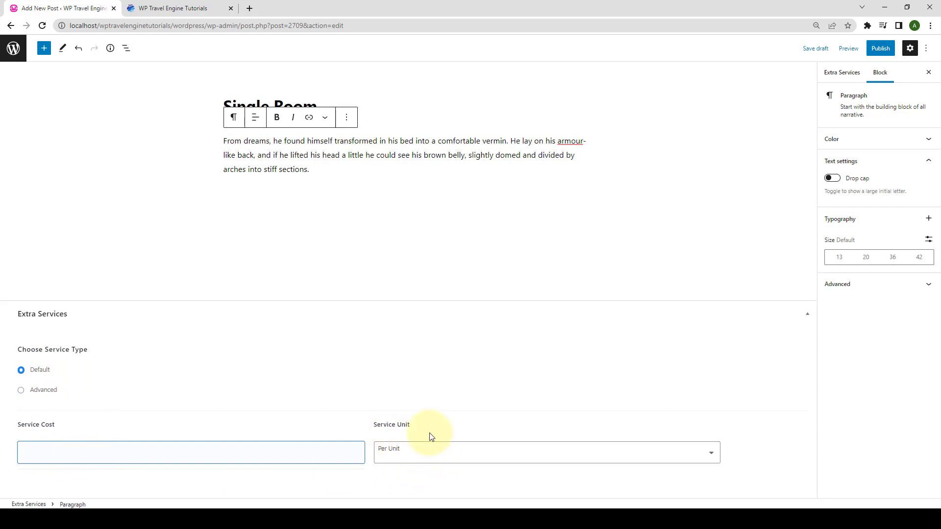
click(427, 456)
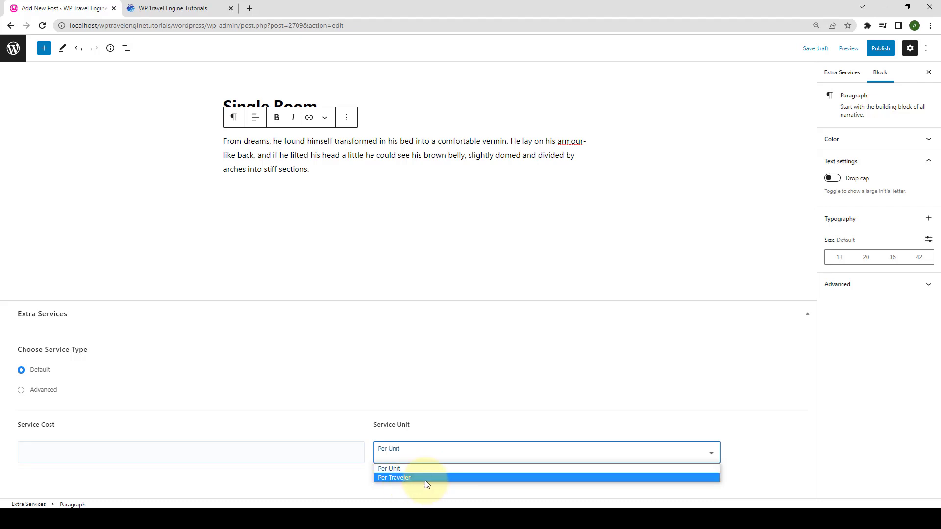
click(394, 410)
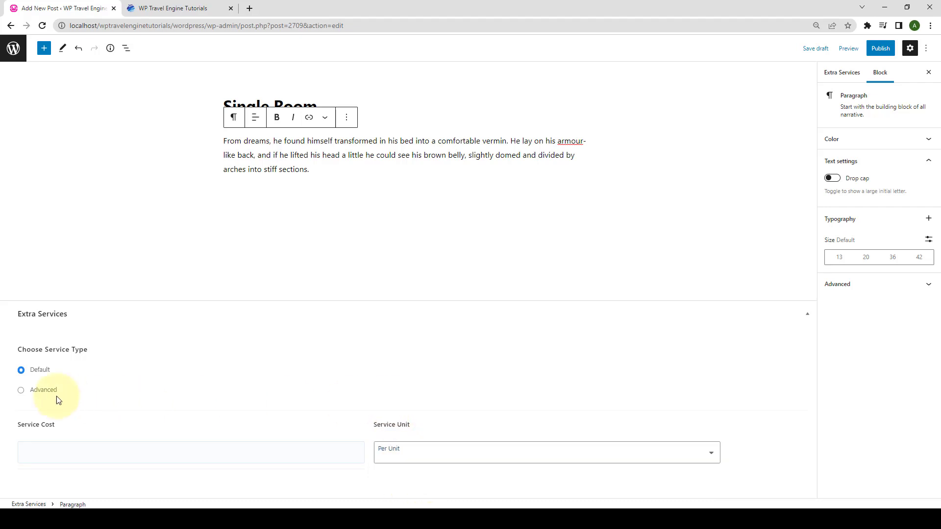
Set Single Room to Advanced, allowing multiple option selection with a different price per option.
click(22, 391)
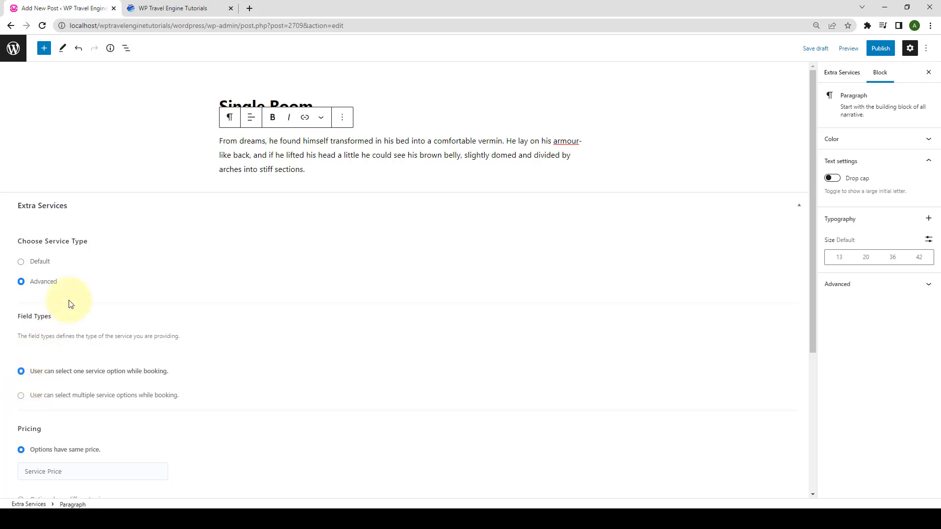
scroll(69, 303, down, 5)
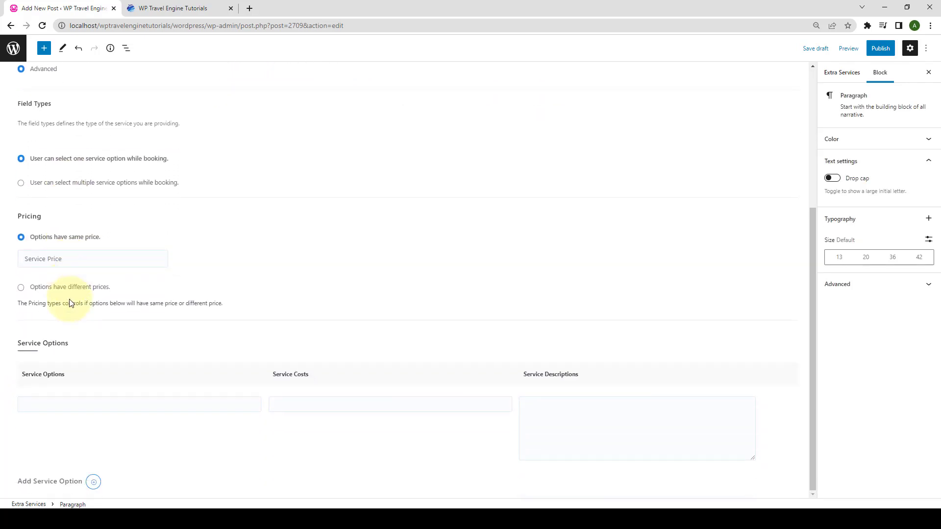
scroll(69, 304, up, 3)
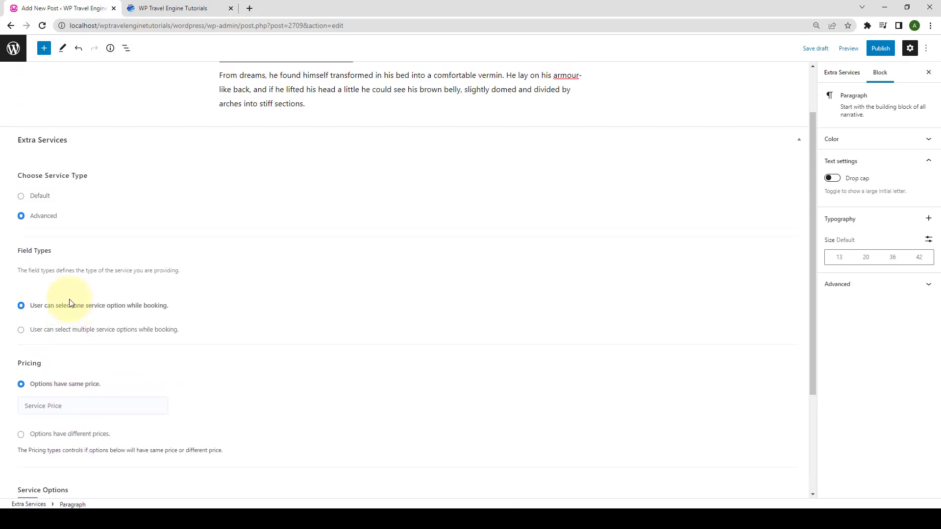
scroll(69, 304, up, 1)
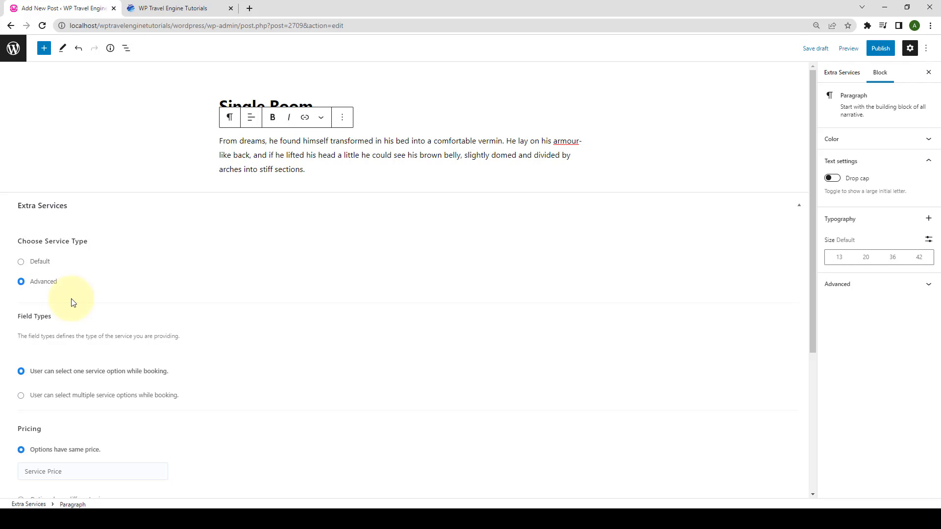
scroll(72, 304, down, 2)
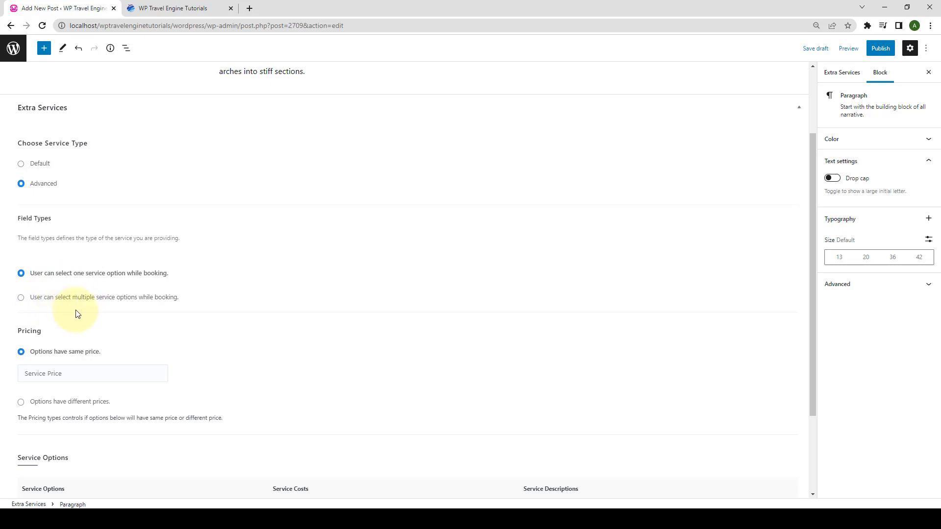
click(21, 298)
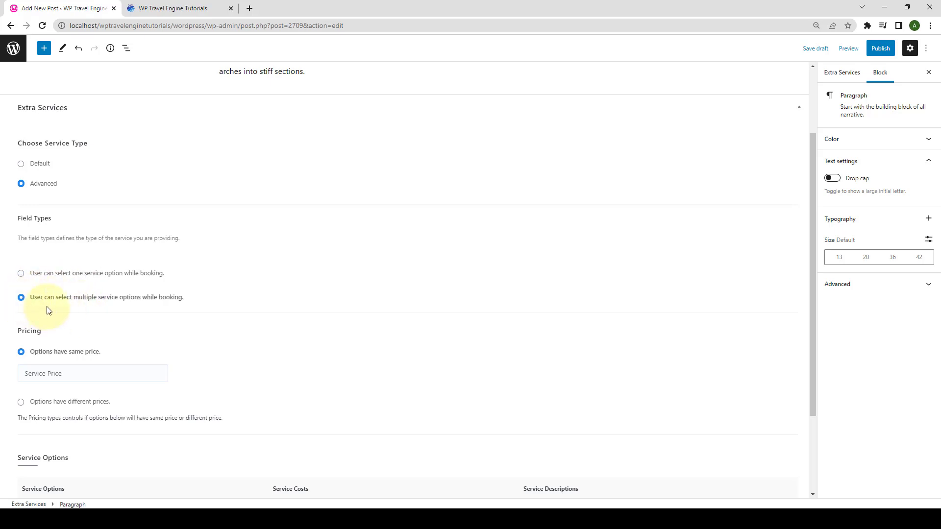
scroll(49, 310, down, 2)
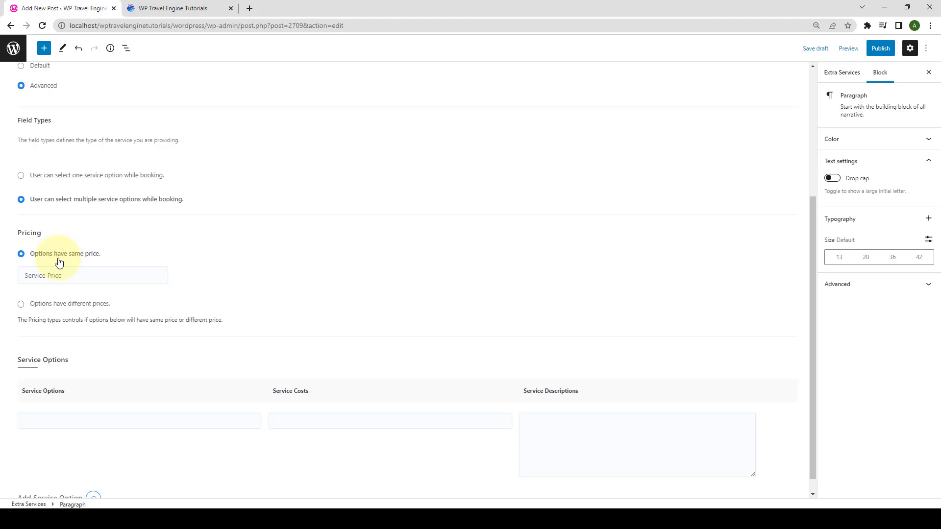
scroll(58, 263, down, 1)
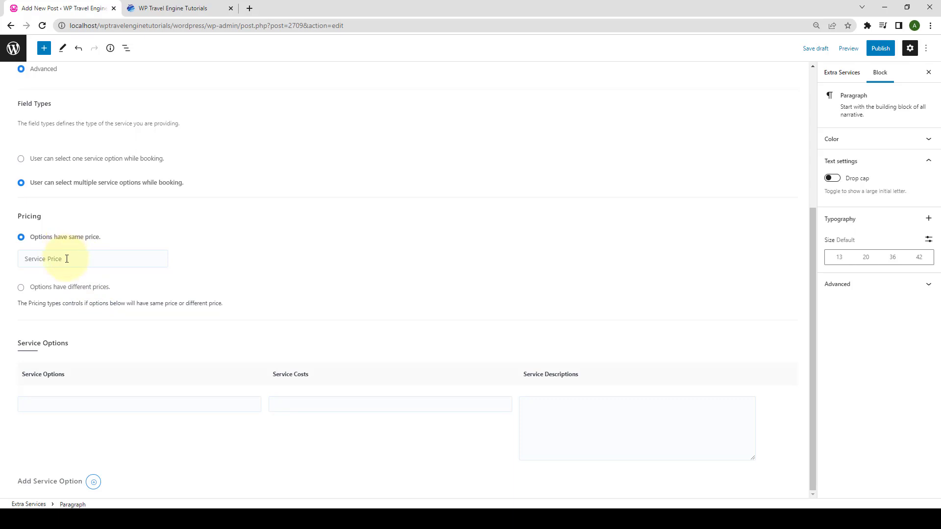
click(24, 288)
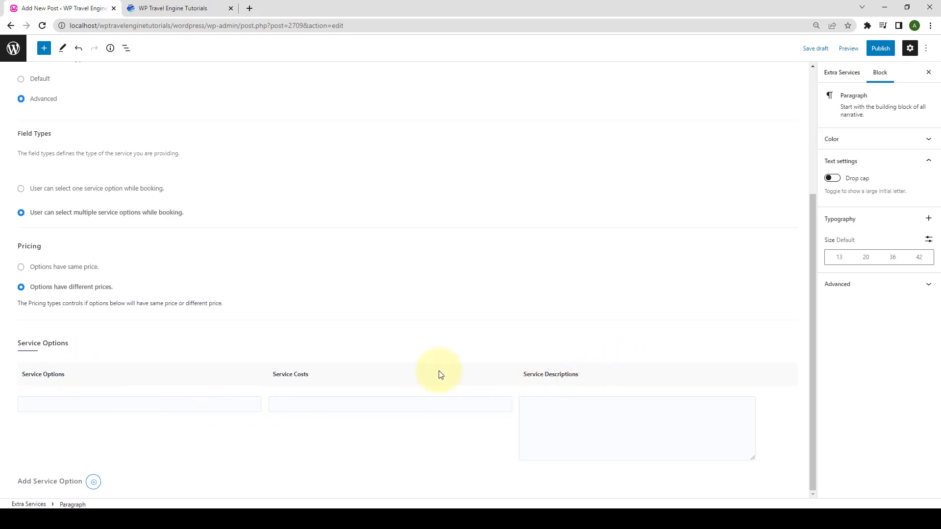
Add the first option, Deluxe Room, at 3000 with a pasted description.
click(86, 403)
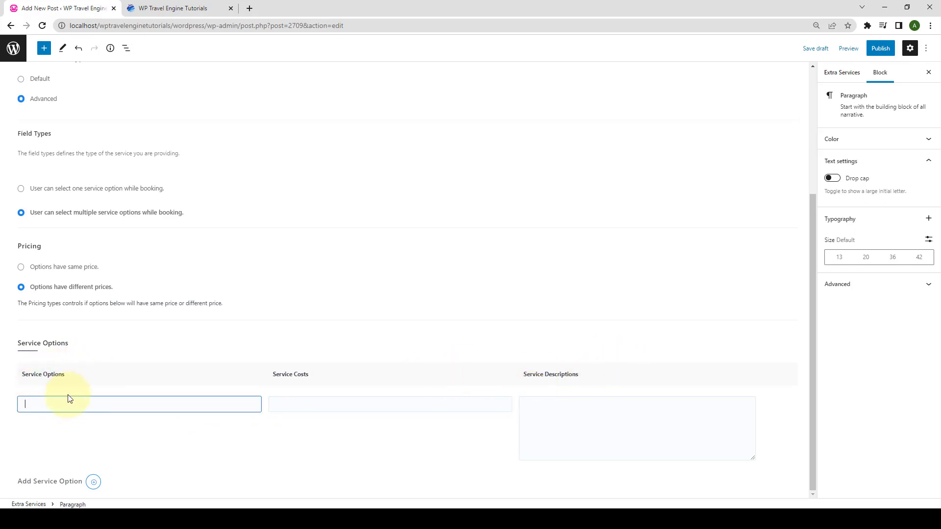
text(Deluxe Room)
click(283, 405)
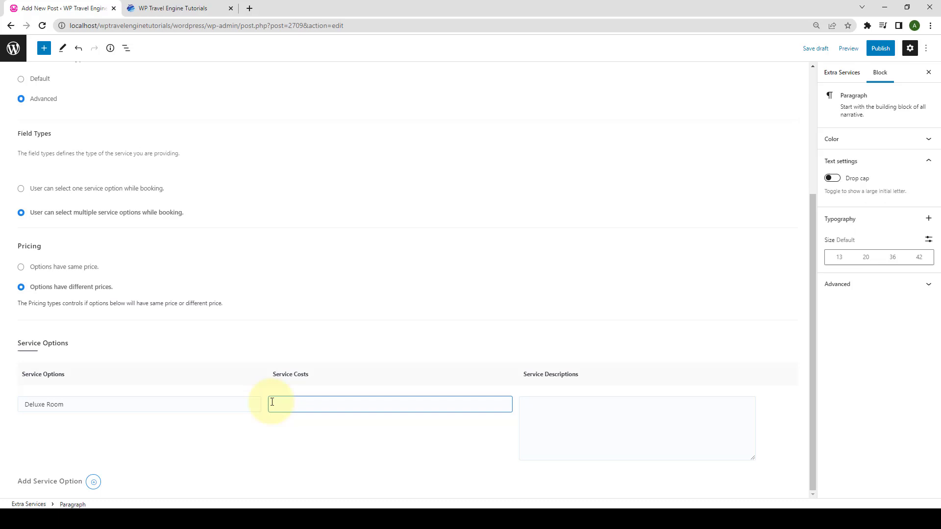
text(3000)
click(553, 420)
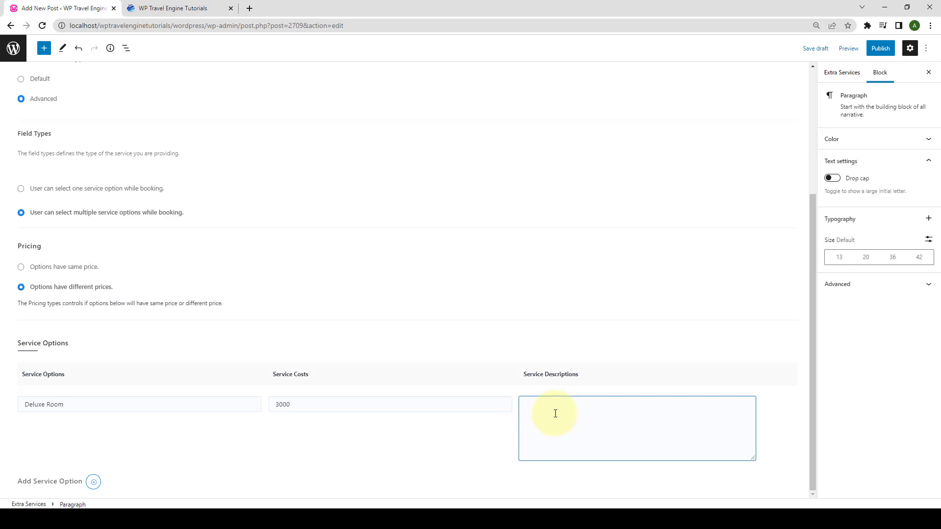
text(This room had a special status as the, as can be seen from its successive names. It normally remained closed, except when the Emperor passed through.)
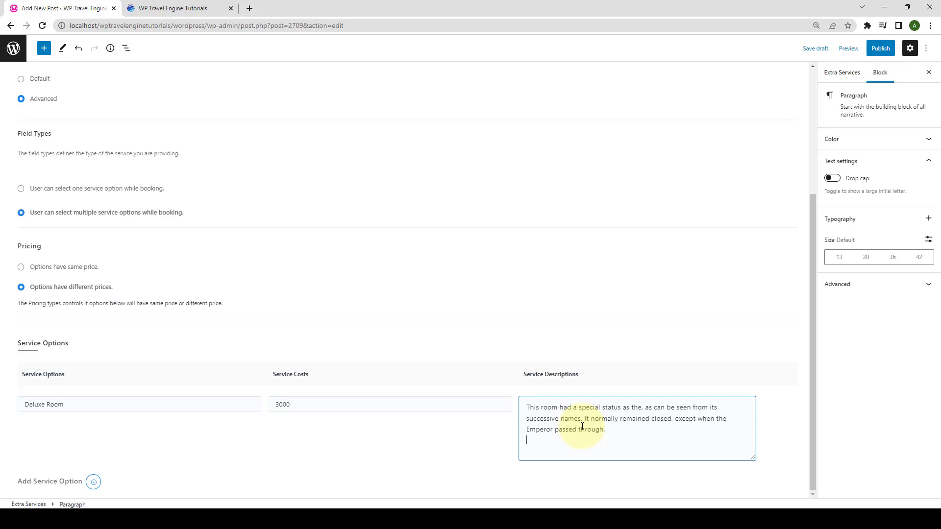
Add two more options: Executive Room at 5000 and Suite Room at 14000.
click(94, 482)
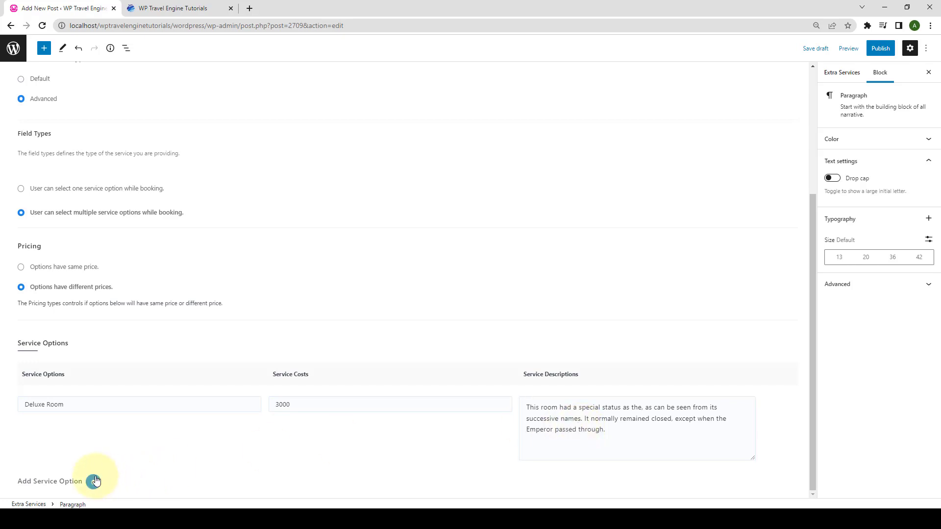
scroll(96, 481, down, 2)
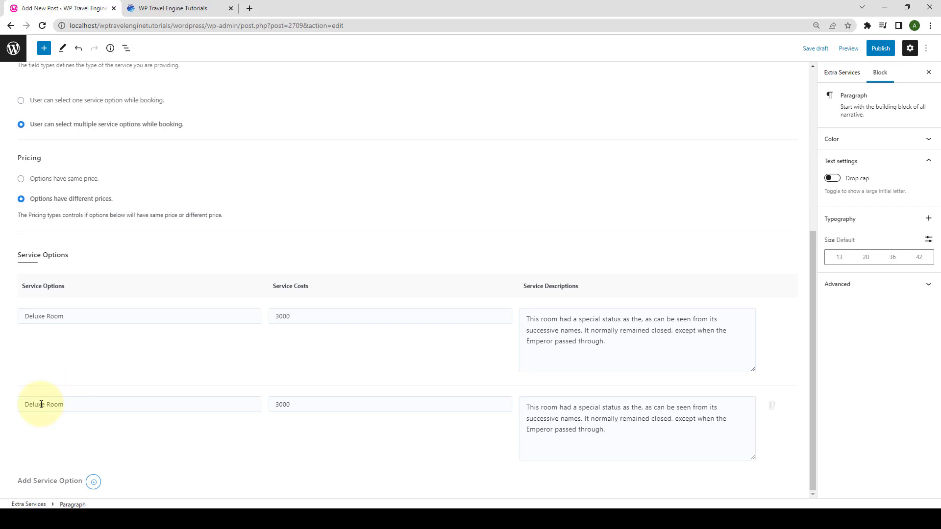
double_click(20, 408)
text(Executive)
double_click(325, 399)
key(BackSpace)
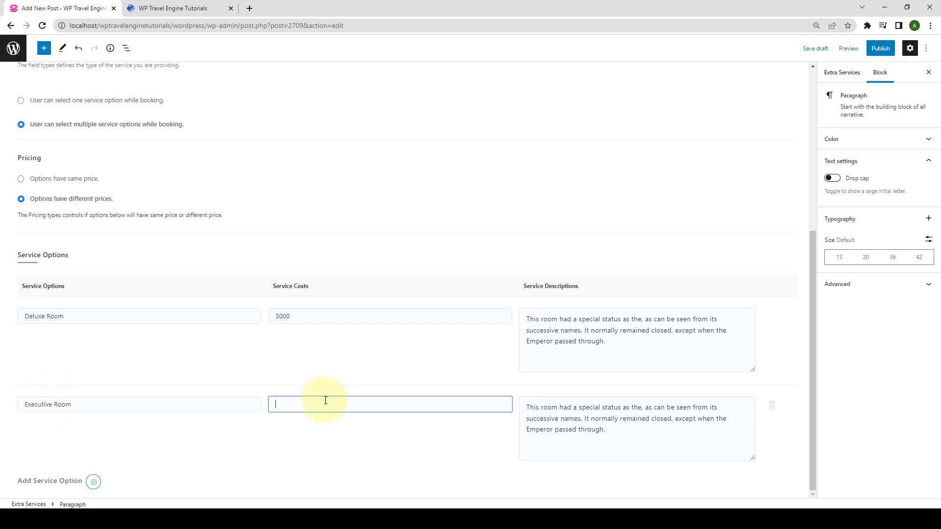
text(5000)
click(94, 481)
double_click(19, 407)
text(Suite)
double_click(280, 404)
text(14000)
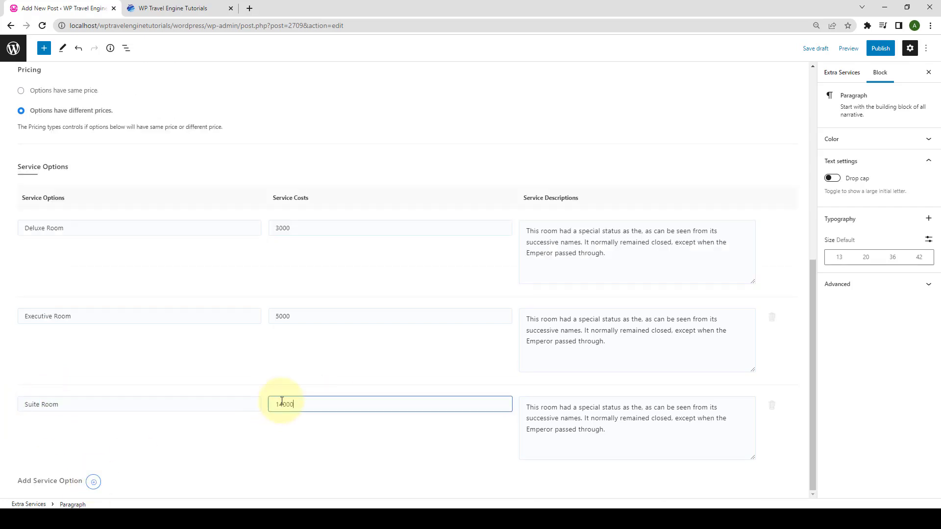
click(307, 434)
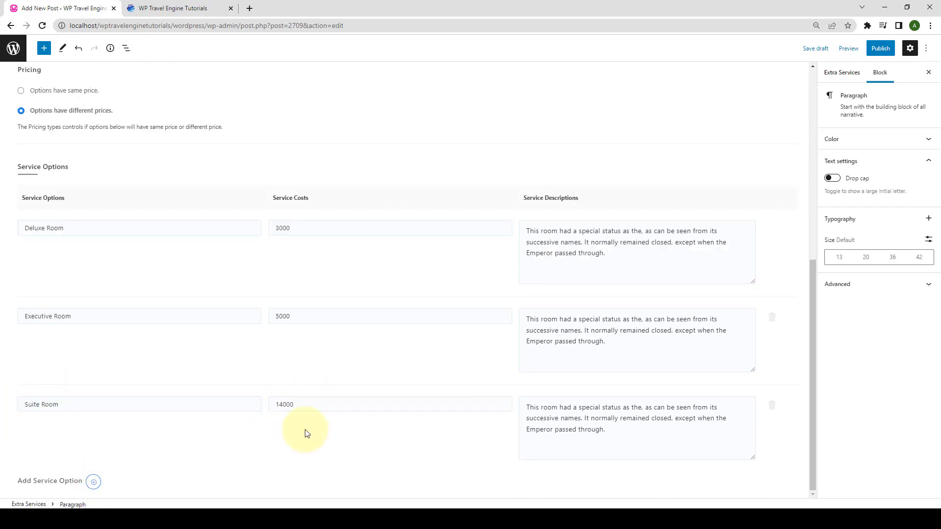
Publish Single Room via the pre-publish panel, then go back and reload the Extra Services list.
click(882, 49)
click(865, 47)
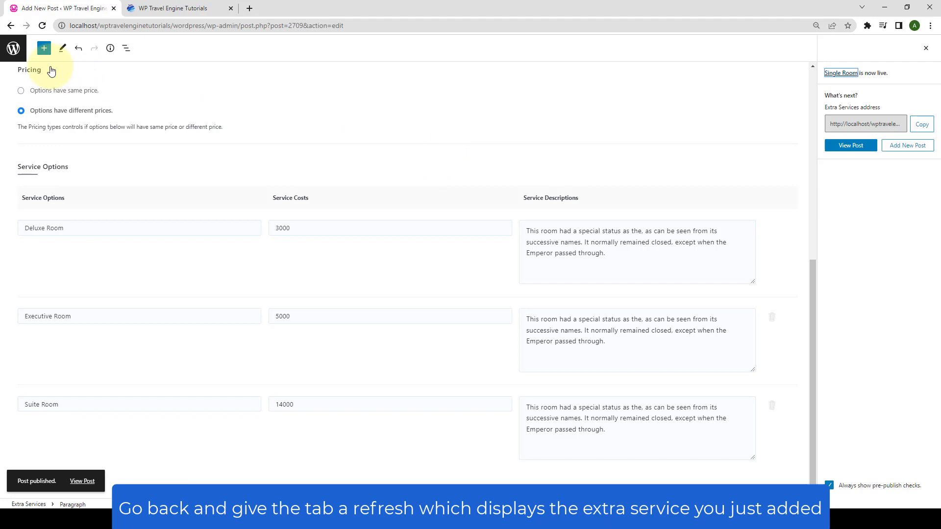
click(10, 27)
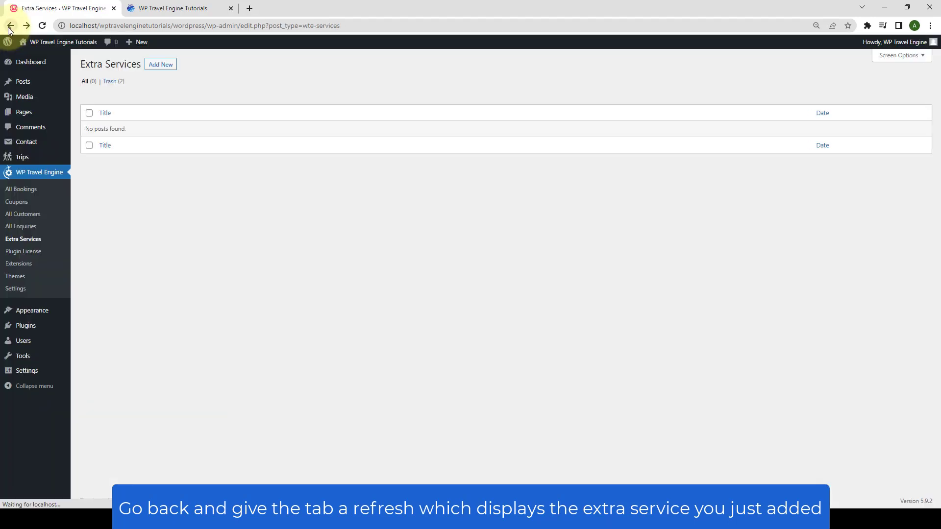
click(43, 26)
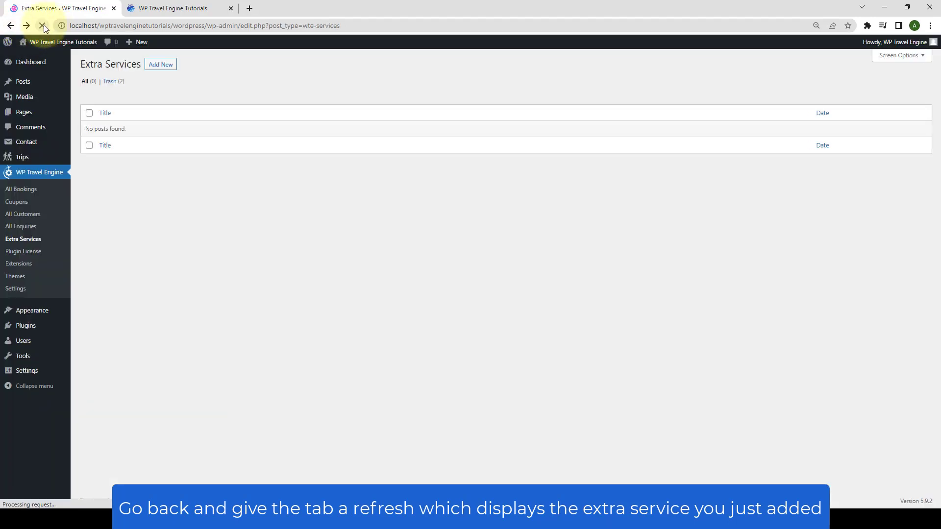
Create the Porter service with a '1 Porter' option costing 1000, described 'Porter Service'.
click(168, 68)
text(Porter)
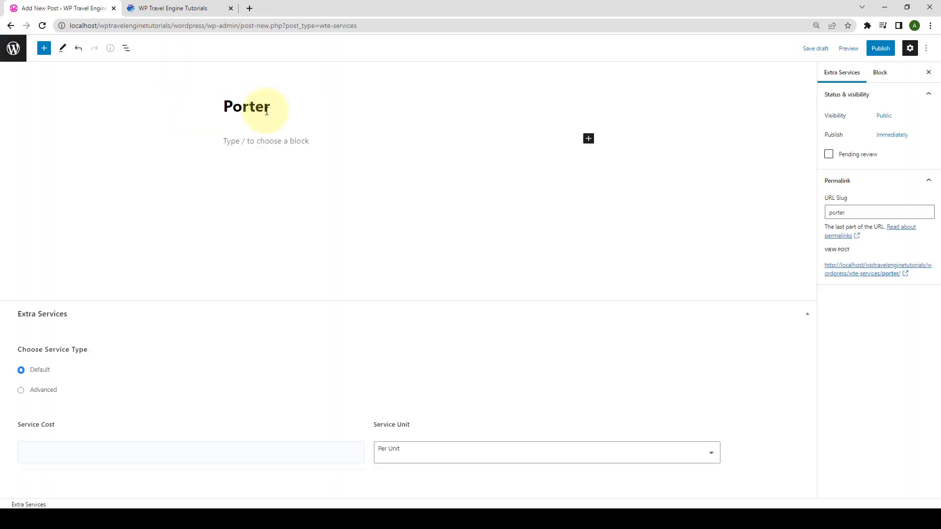
scroll(392, 245, down, 10)
click(22, 181)
click(98, 404)
text(1 Porter)
click(292, 405)
text(1000)
click(546, 410)
text(Porter Service)
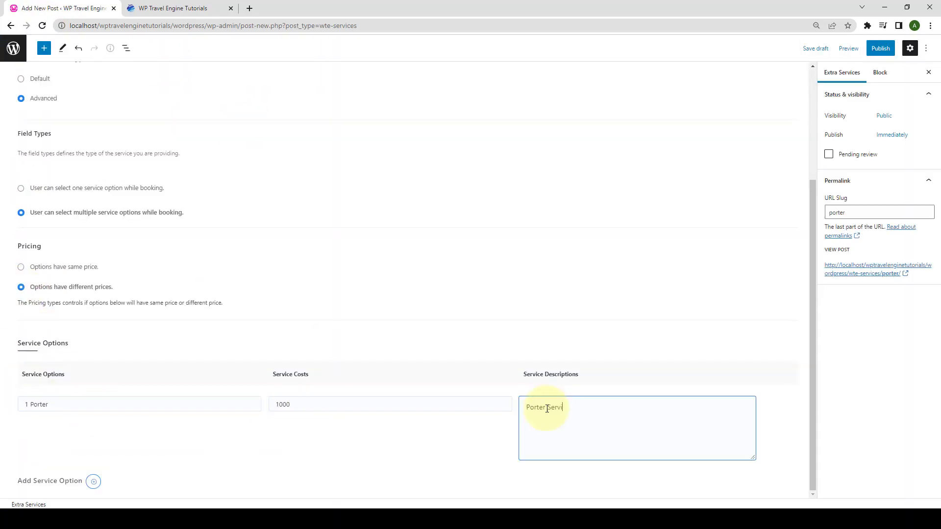
Add a '2 Porters' option costing 2000 and a third Porter option row.
click(93, 481)
click(22, 403)
text(2 Porters)
click(260, 410)
text(2000)
click(93, 481)
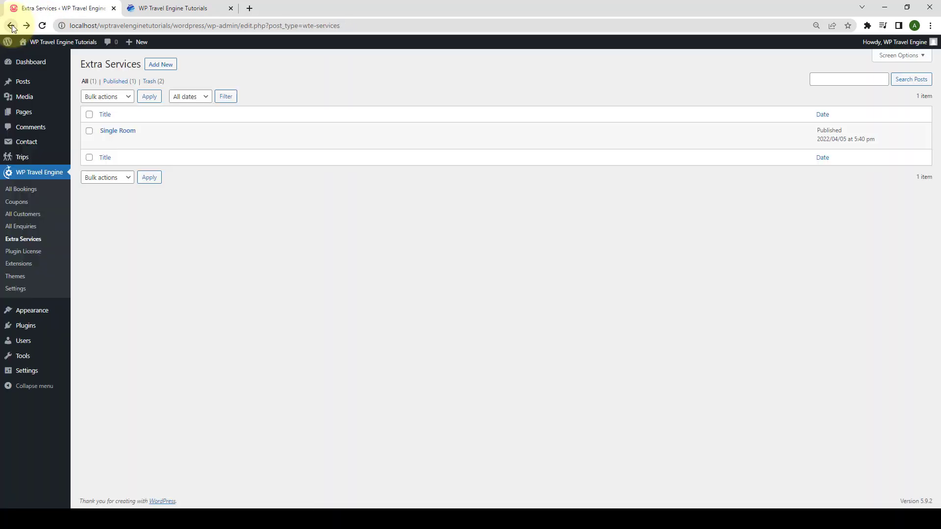
Publish Room Service with options Once (2000), Twice (4000) and Multiple (1000).
click(168, 67)
click(20, 231)
scroll(392, 245, down, 5)
text(Once)
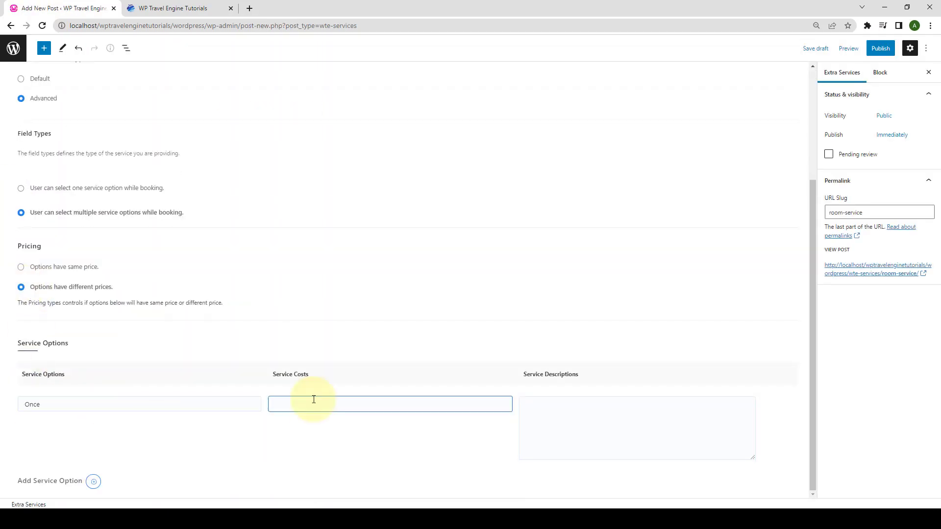
text(2000)
click(74, 409)
text(Twice4000Multiple)
click(279, 404)
text(1000)
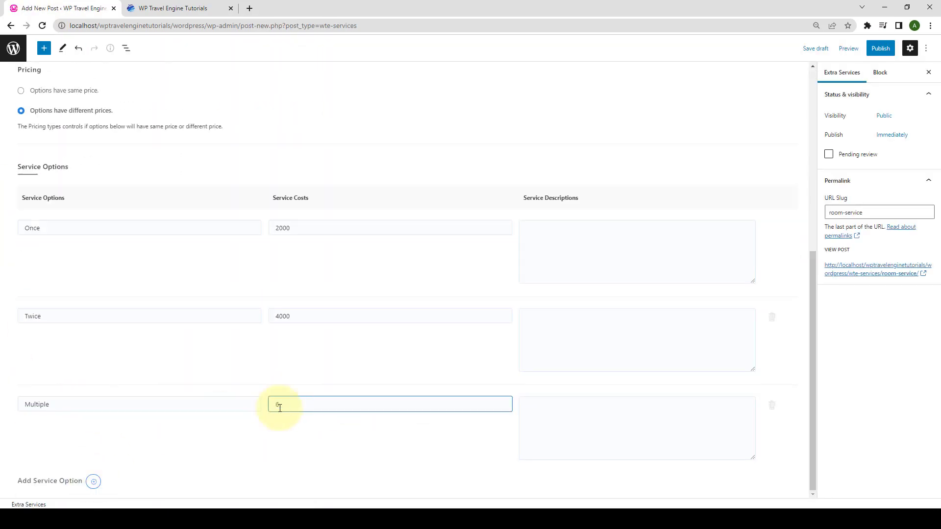
click(881, 48)
click(11, 26)
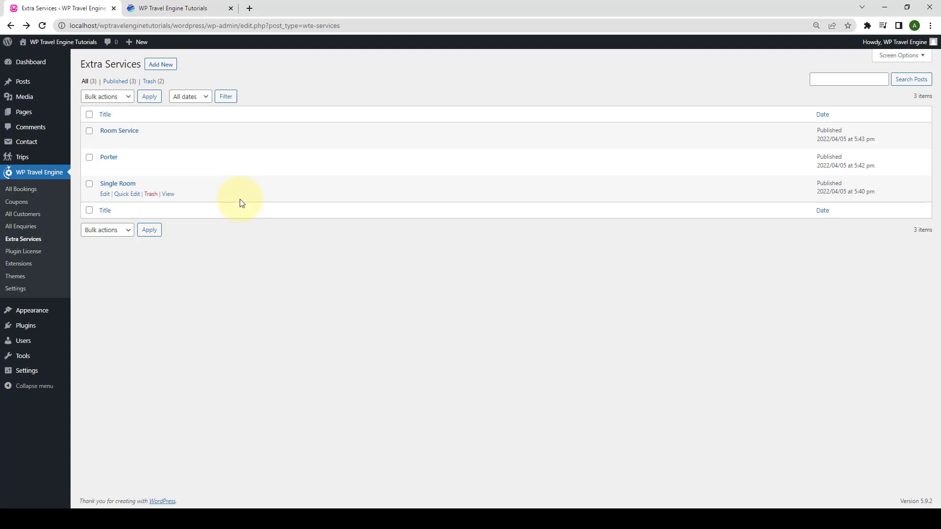
Edit the 'Places to travel in november' trip from All Trips and scroll to its settings.
mouse_move(35, 156)
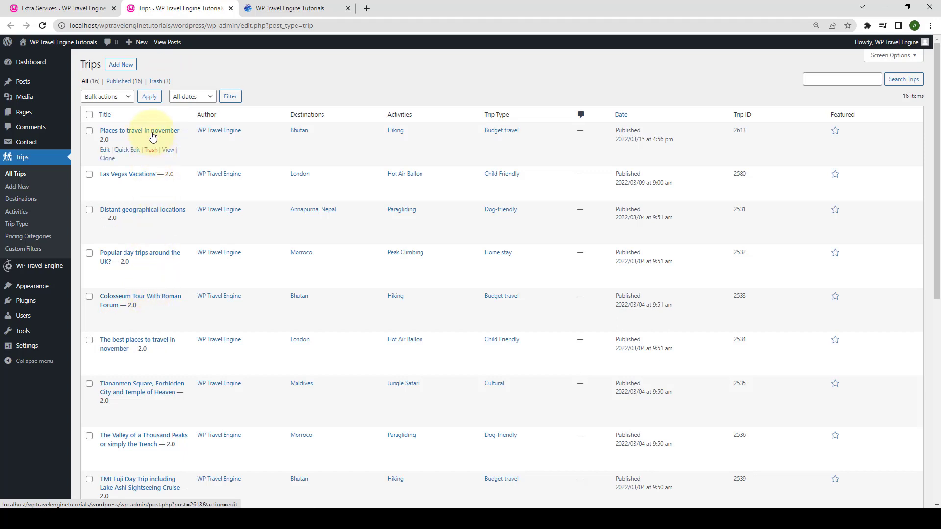
click(105, 150)
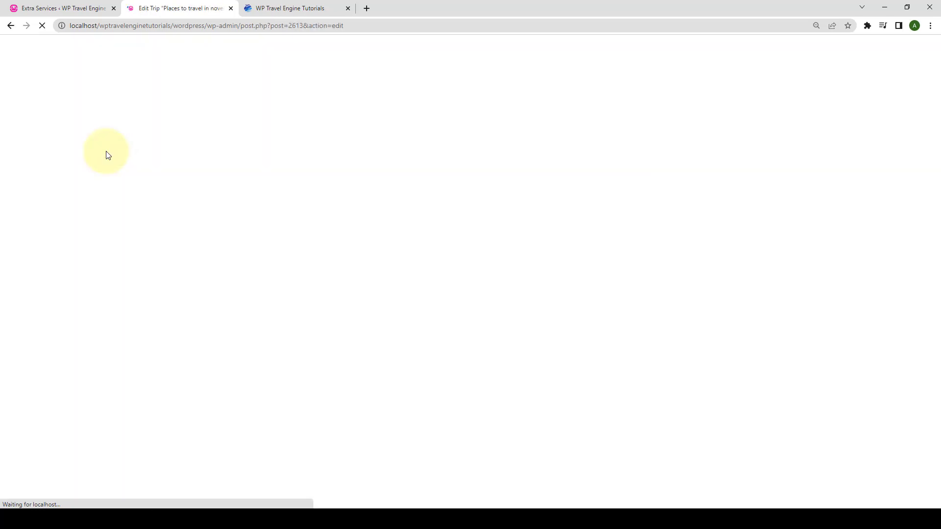
scroll(113, 168, down, 6)
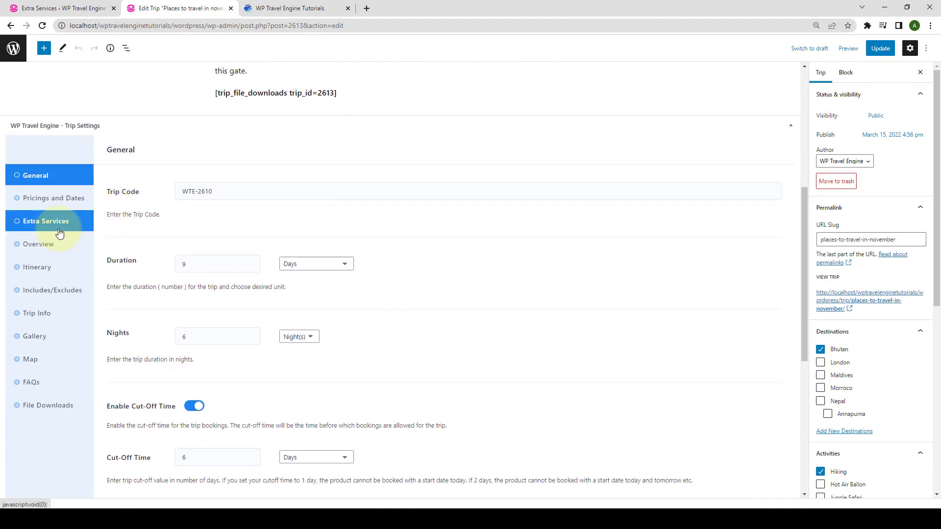
Add Room Service, Porter and Single Room to the trip's extra services.
click(60, 232)
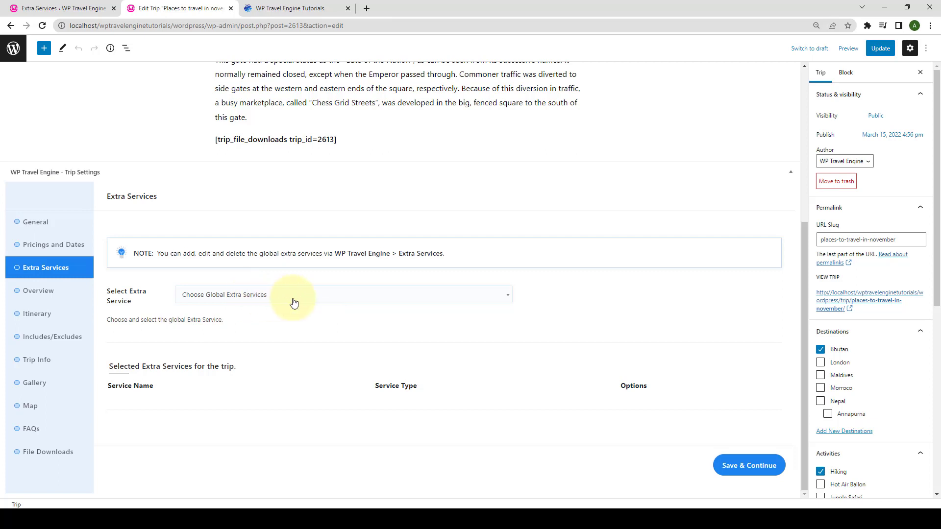
click(294, 303)
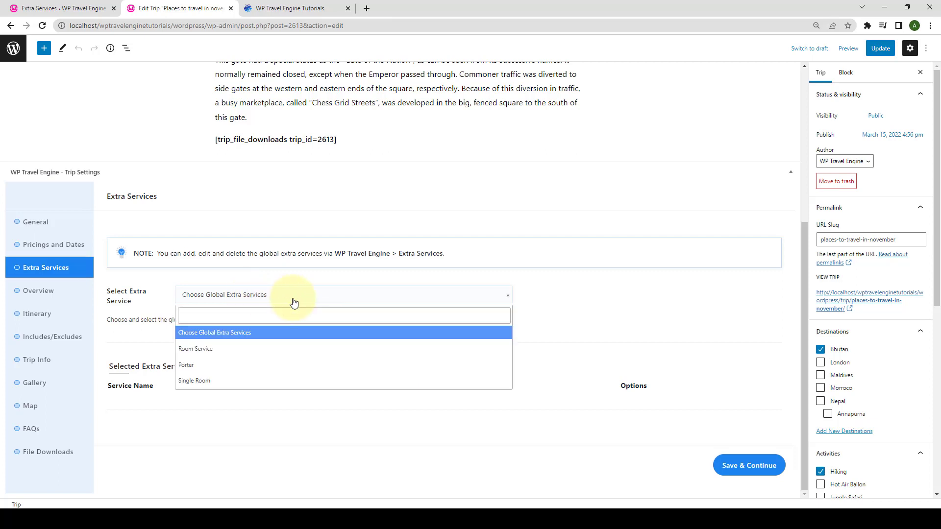
click(240, 349)
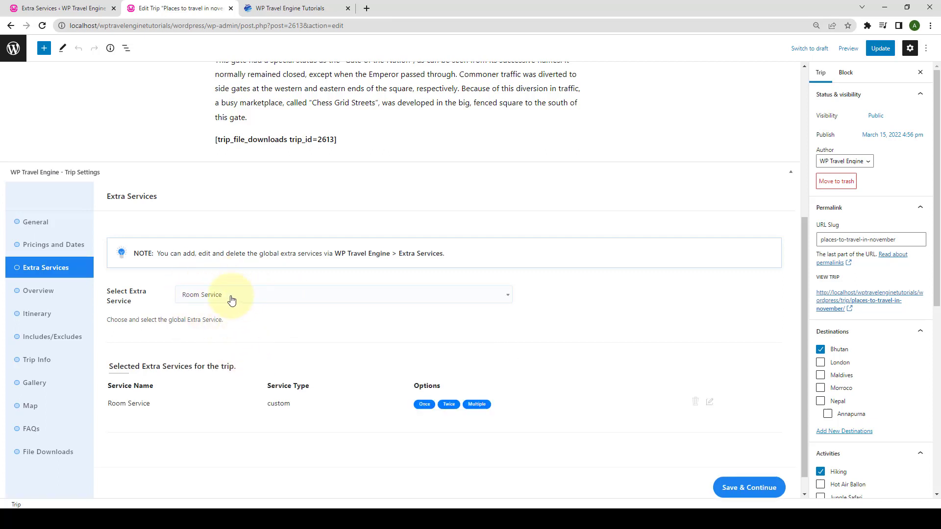
scroll(246, 374, down, 1)
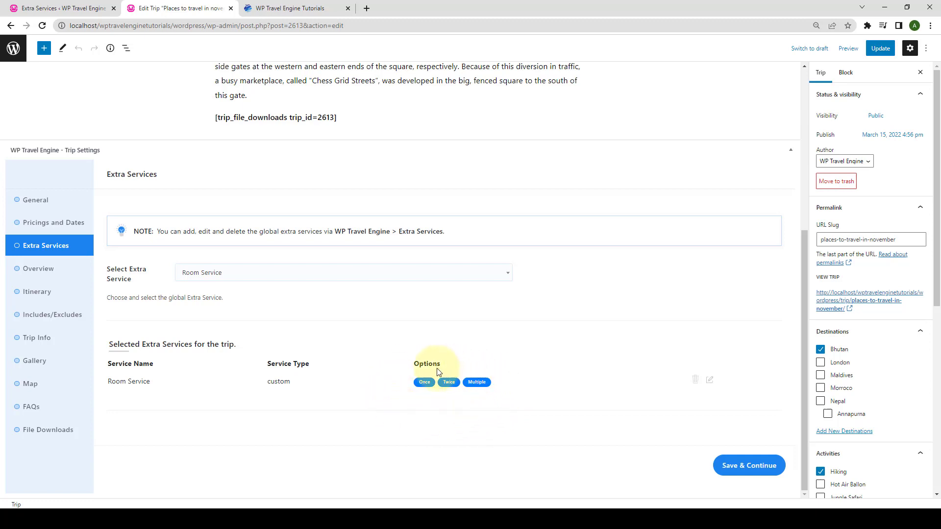
click(378, 274)
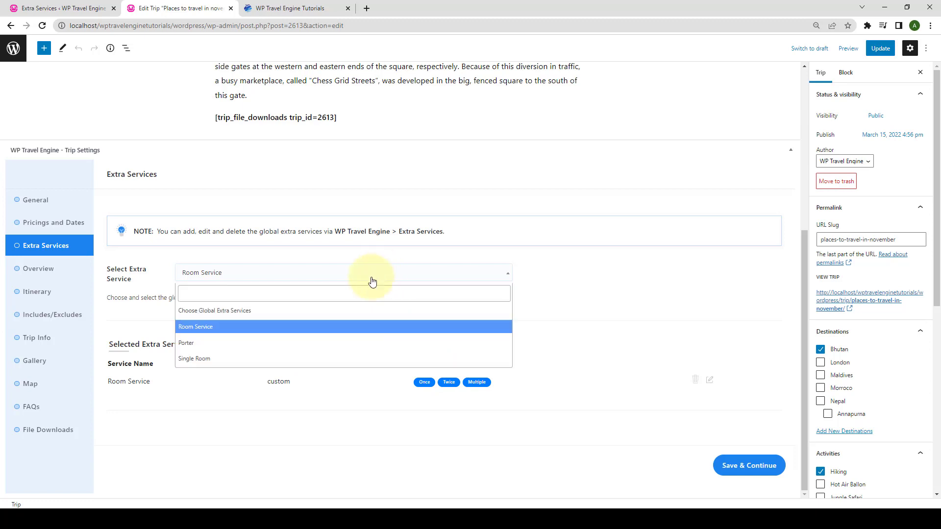
click(277, 341)
click(327, 274)
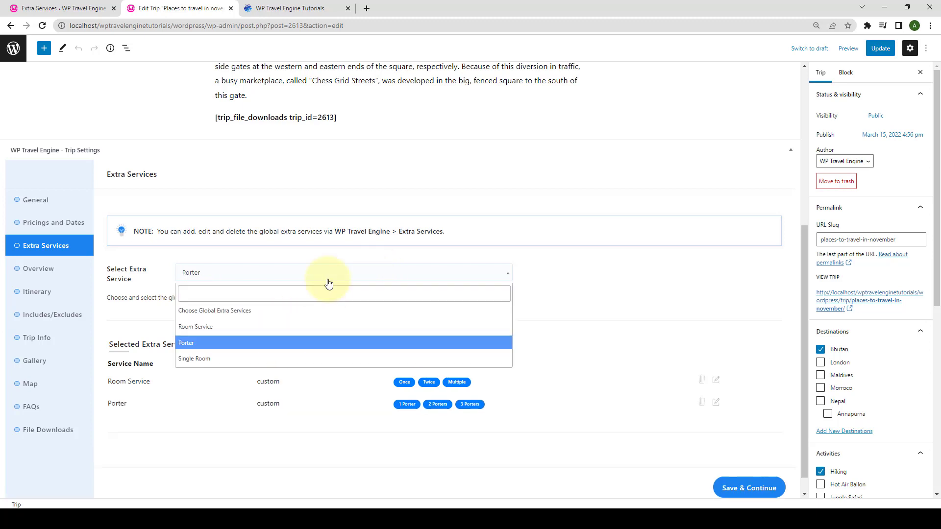
click(296, 358)
Save the extra service settings and update the trip.
scroll(299, 356, down, 1)
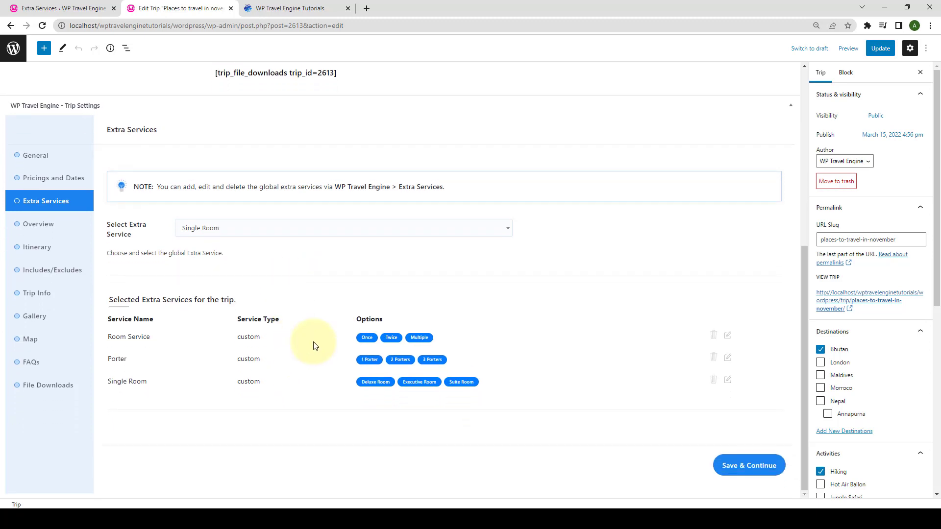
click(760, 470)
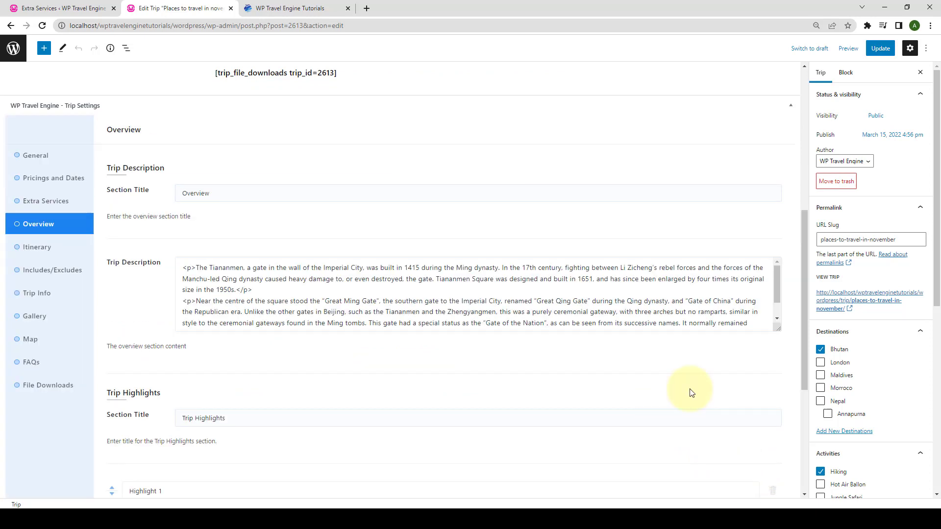
click(880, 49)
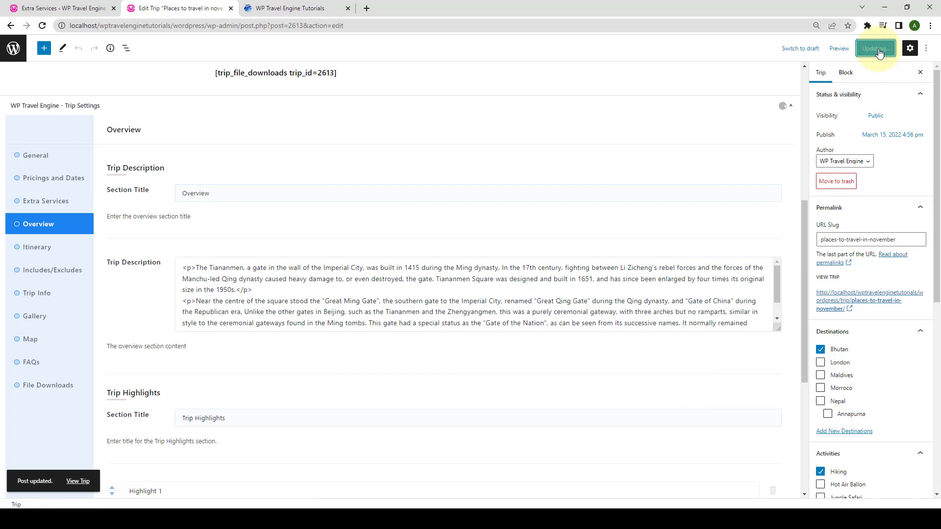
On the live trip page, book April 13 for 5 adults plus 1 teen.
right_click(89, 470)
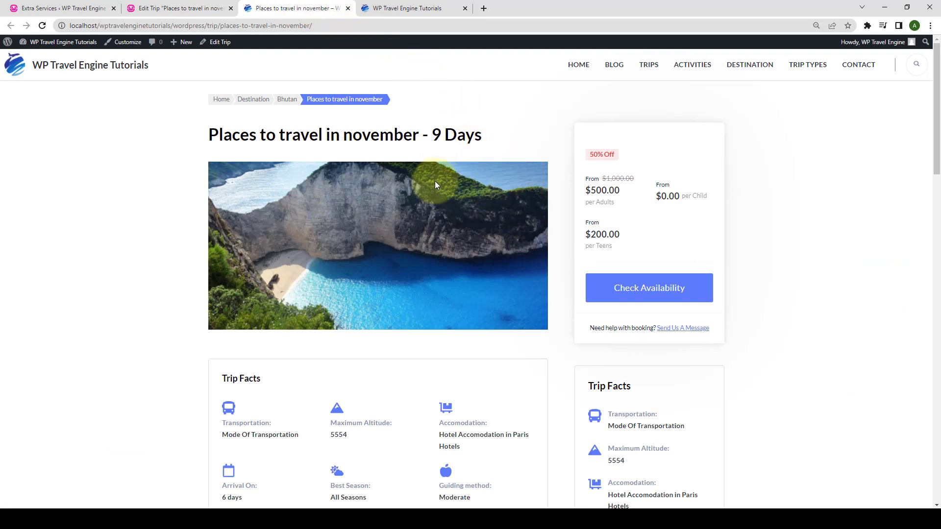
click(643, 289)
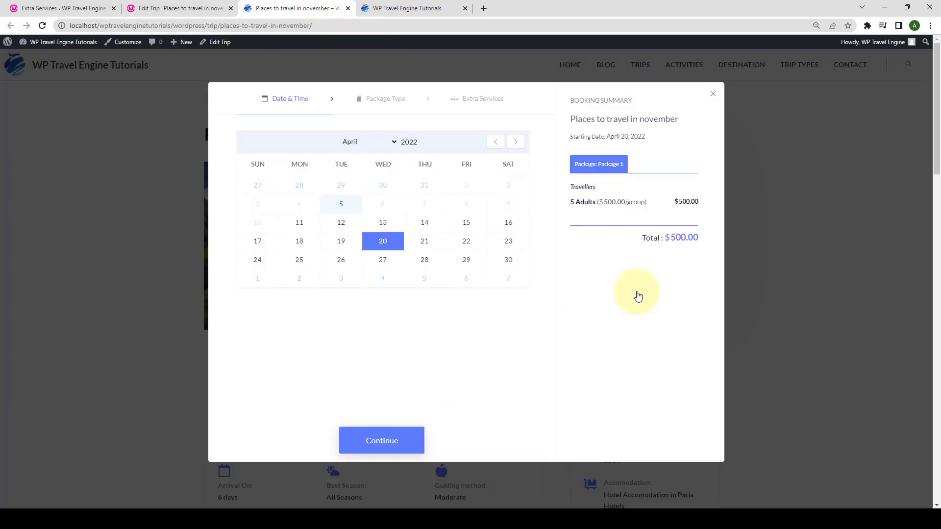
click(382, 223)
click(398, 441)
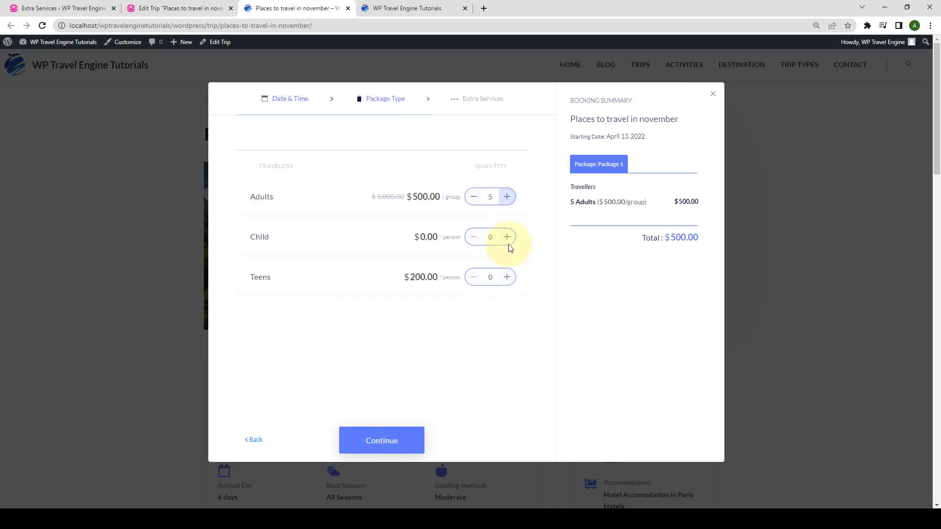
click(507, 277)
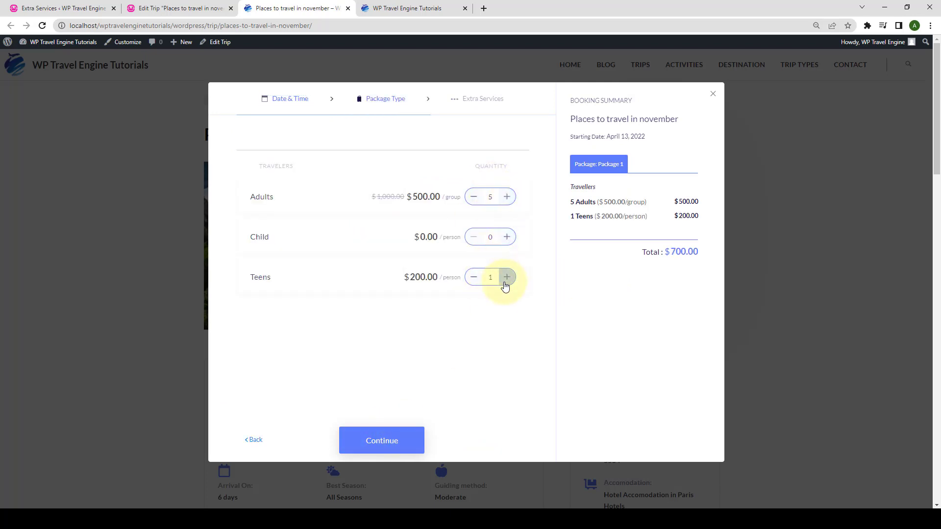
click(387, 444)
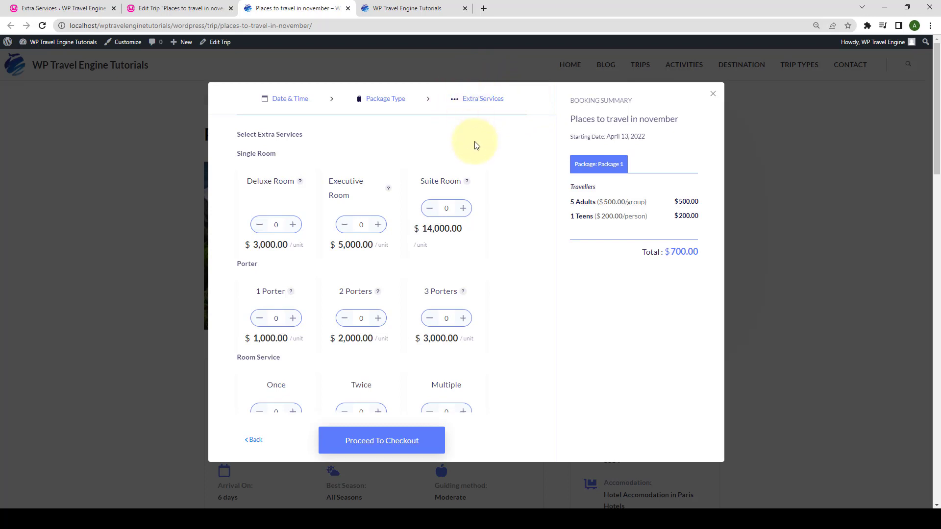
Add one Deluxe Room, one 2 Porters and one Multiple room service, and view their descriptions.
scroll(483, 214, down, 1)
scroll(491, 230, up, 1)
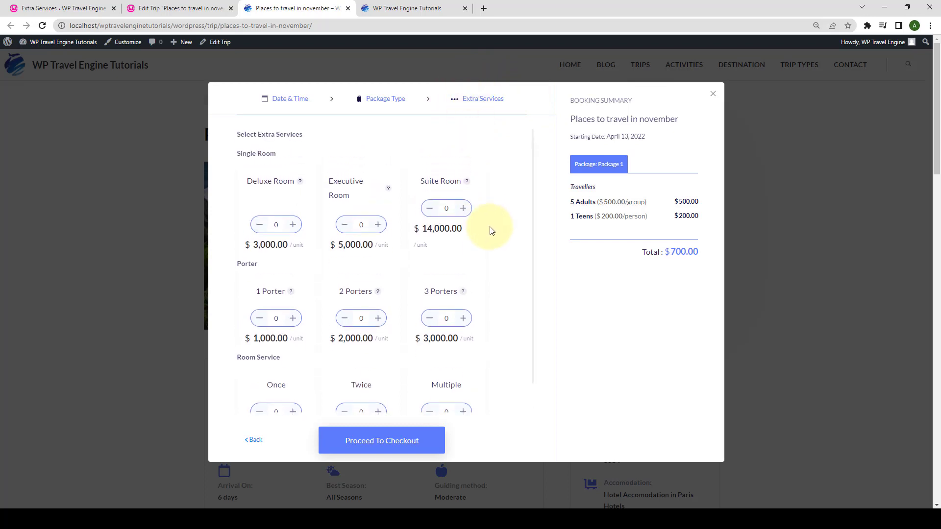
click(293, 225)
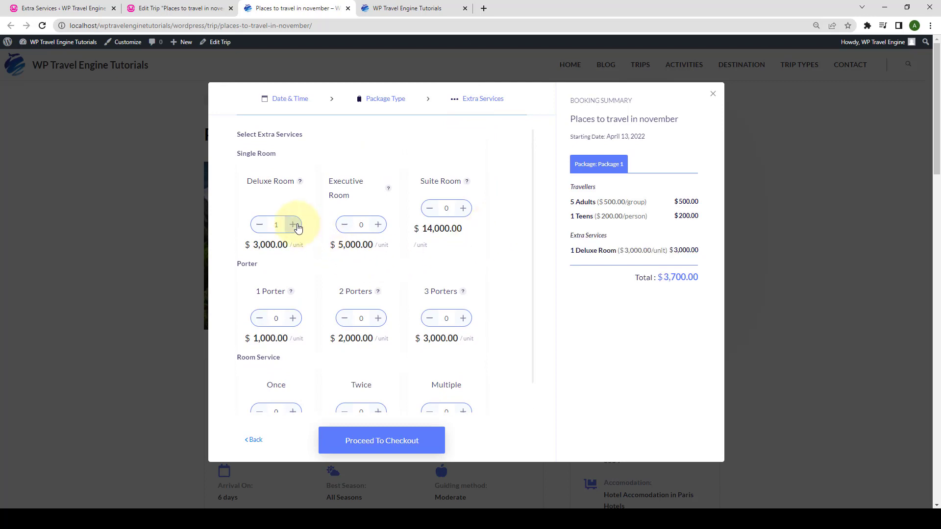
click(378, 319)
scroll(452, 327, down, 1)
click(463, 379)
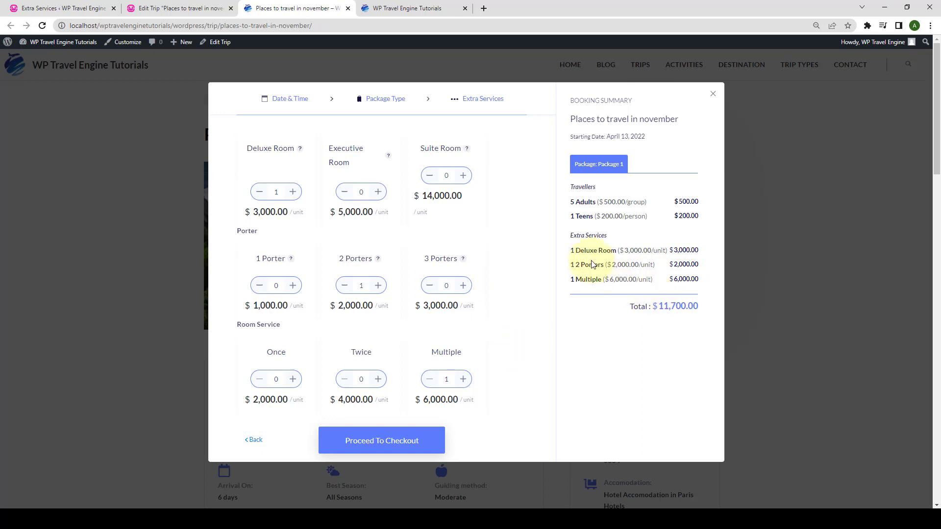
mouse_move(467, 149)
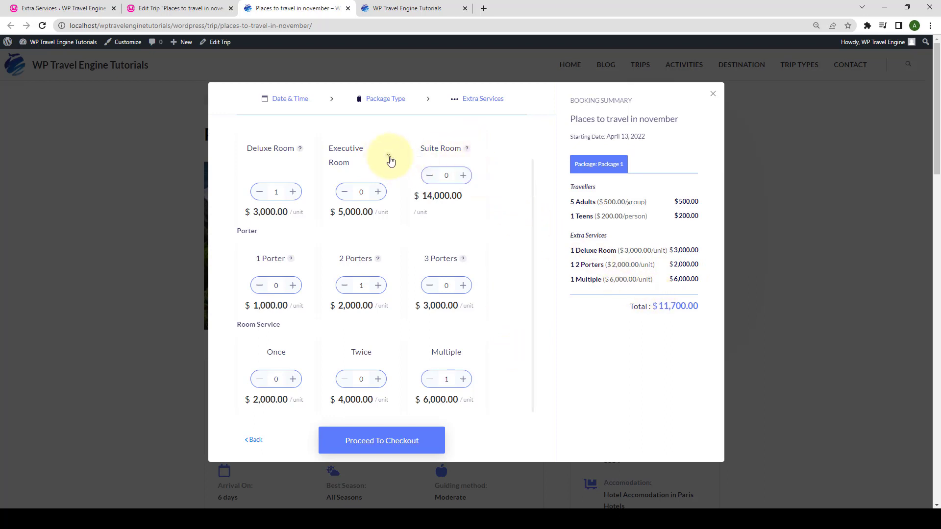
mouse_move(299, 152)
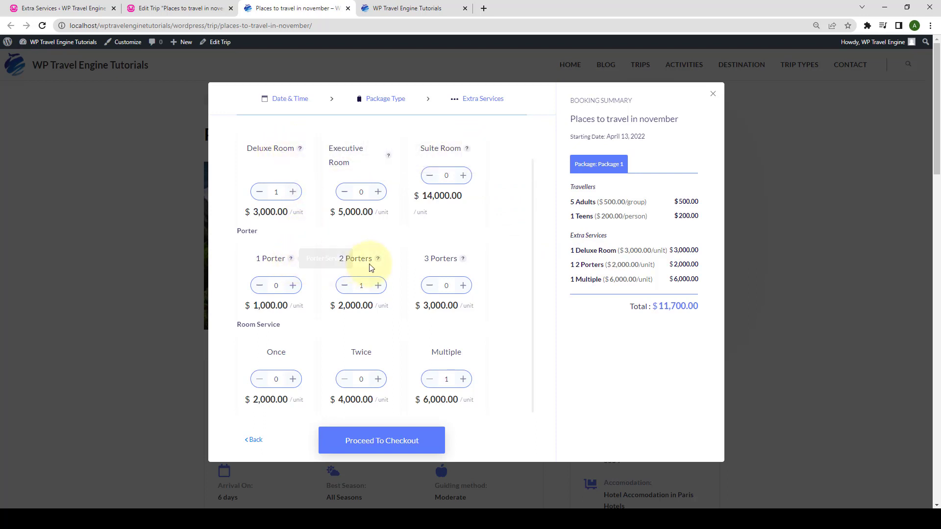
mouse_move(379, 264)
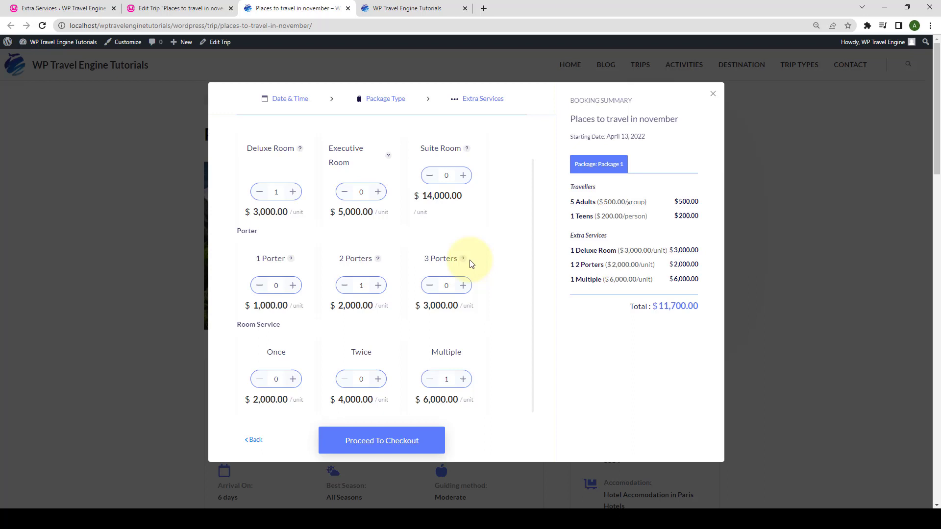
mouse_move(464, 263)
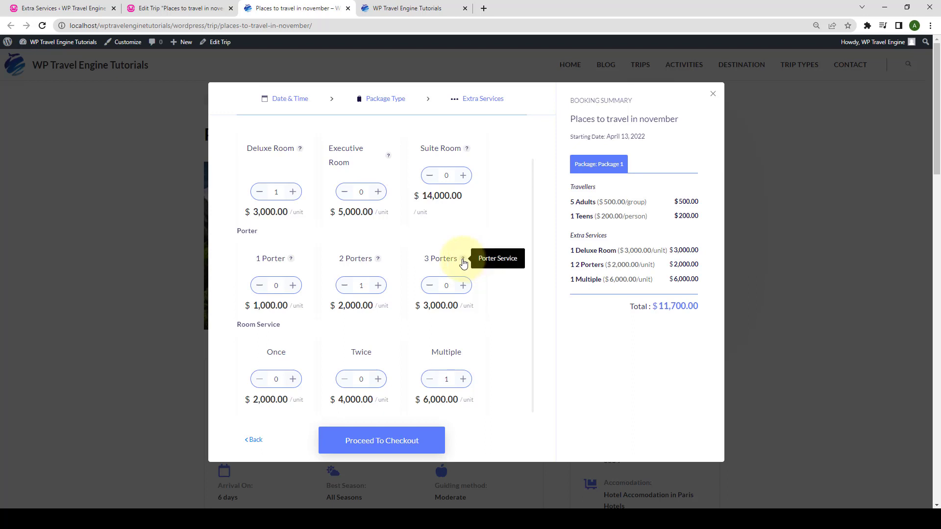